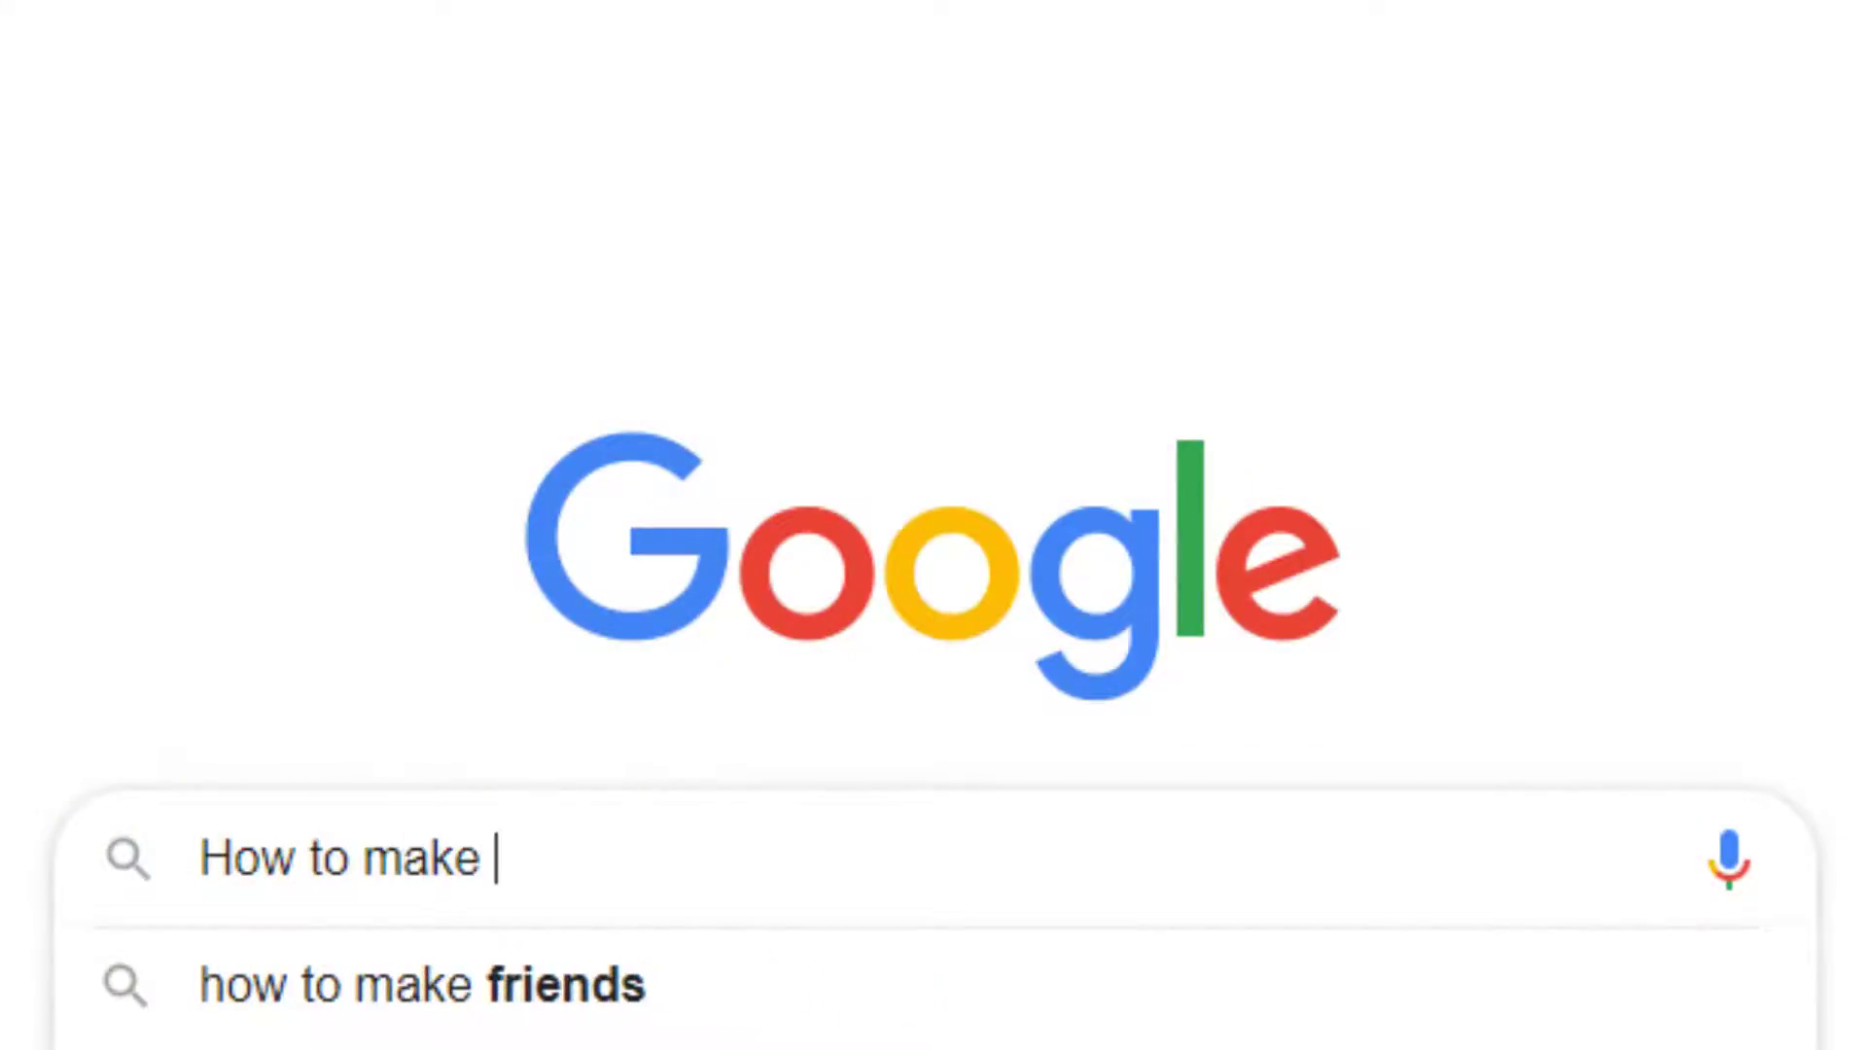
Search for the kart racing game tutorial and scroll the Karting Microgame mods down to Add Speed Pads.
{"action": "type", "text": "racing game in unity"}
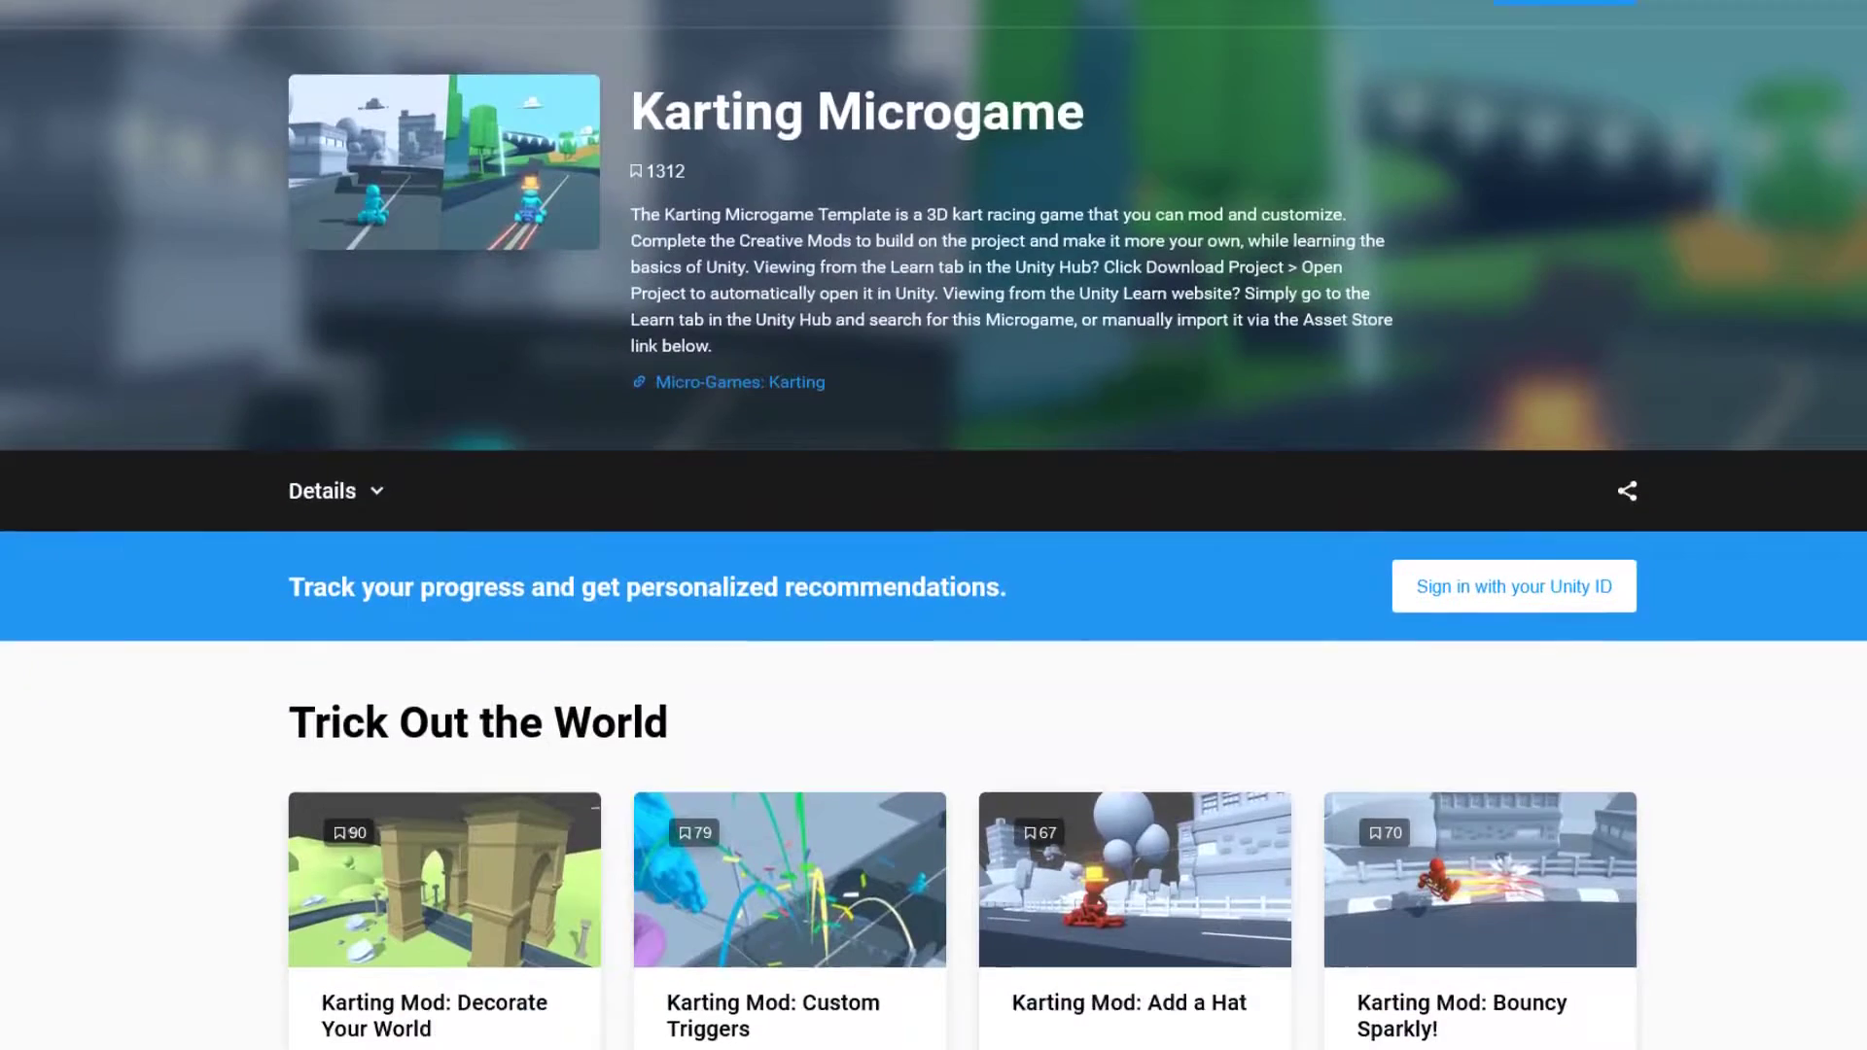
{"action": "scroll", "coordinate": [934, 525], "scroll_direction": "down", "scroll_amount": 4}
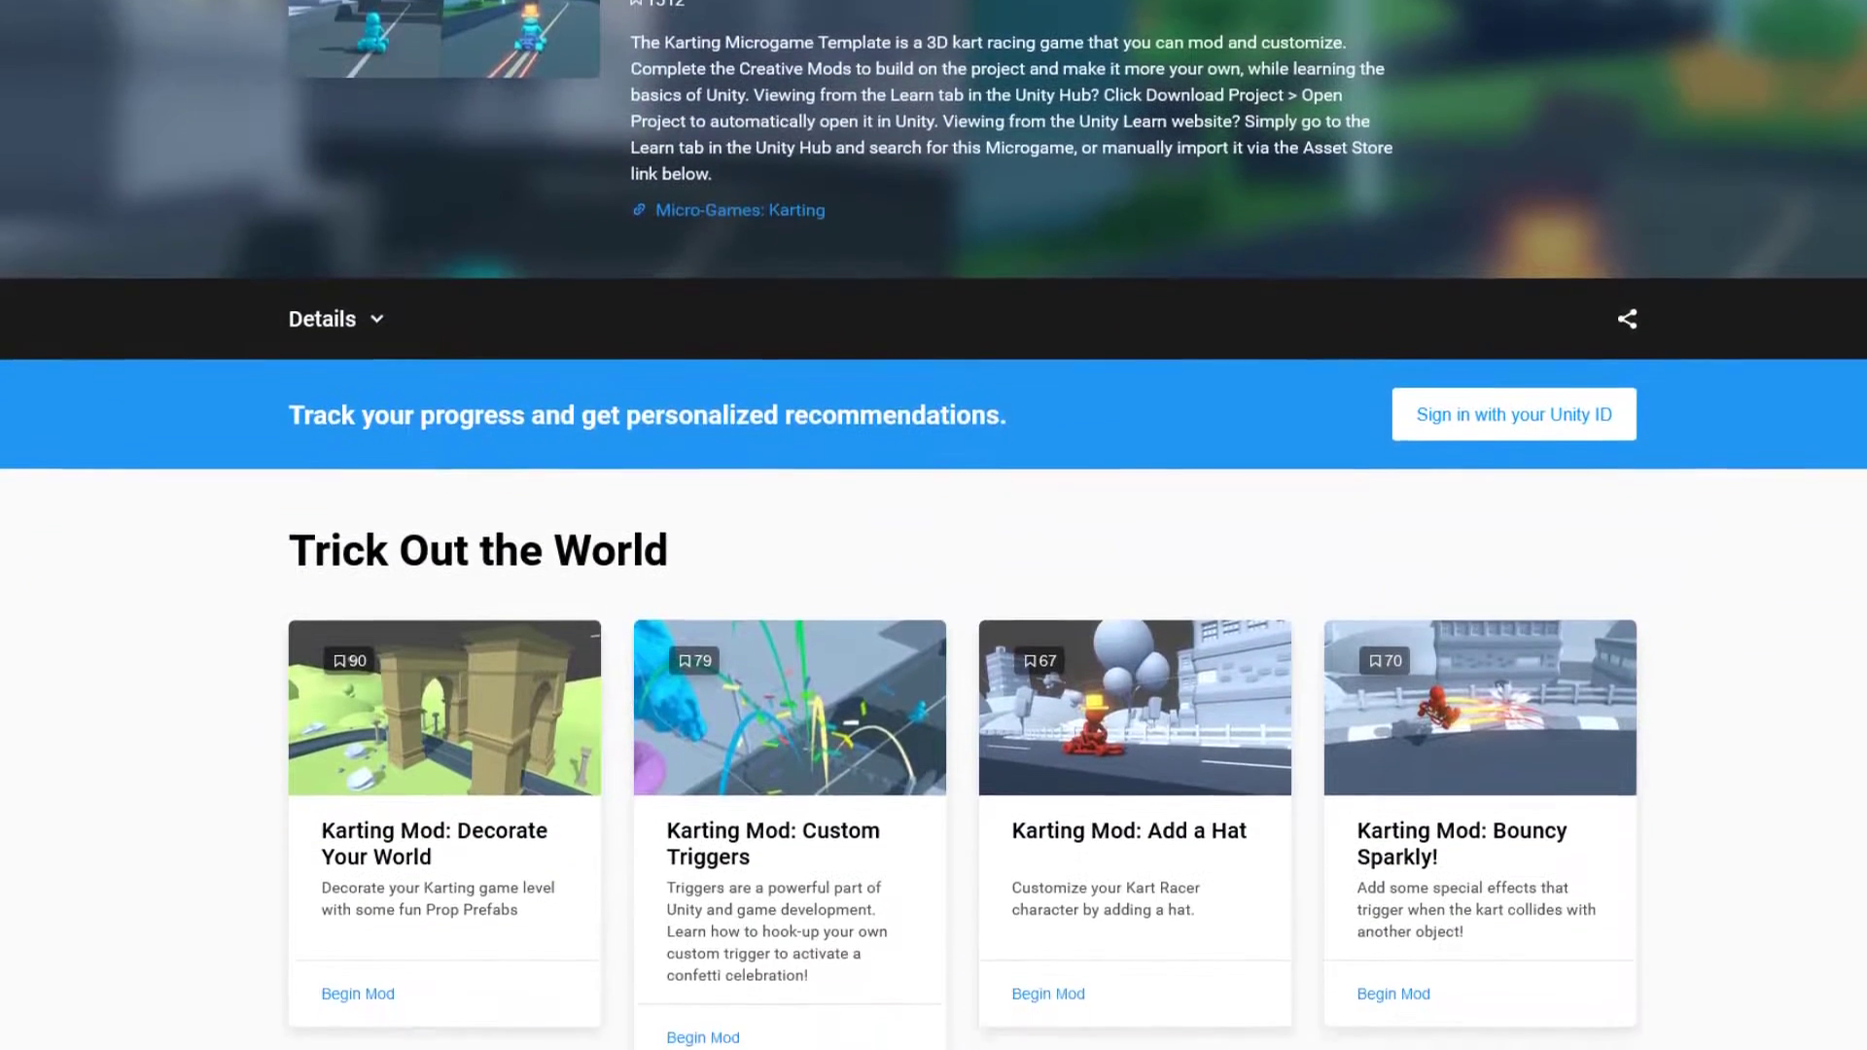
{"action": "scroll", "coordinate": [933, 525], "scroll_direction": "down", "scroll_amount": 7}
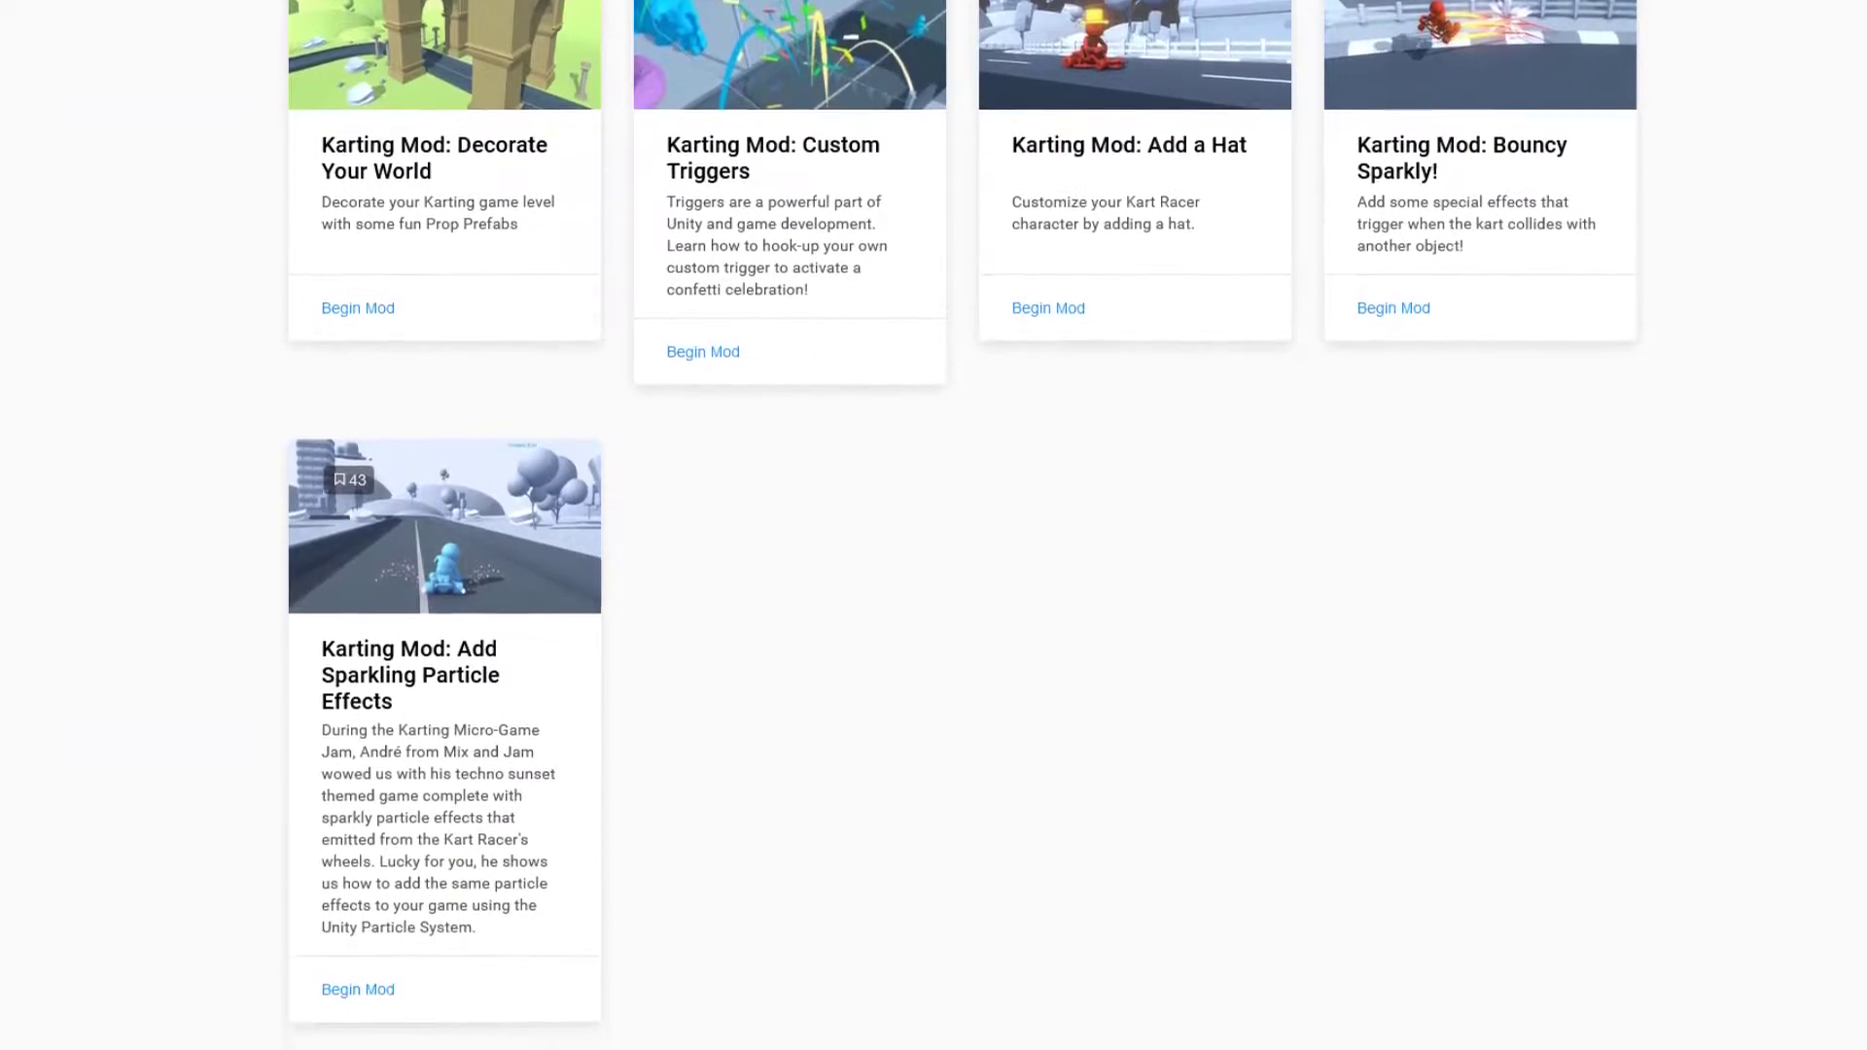
{"action": "scroll", "coordinate": [934, 526], "scroll_direction": "down", "scroll_amount": 7}
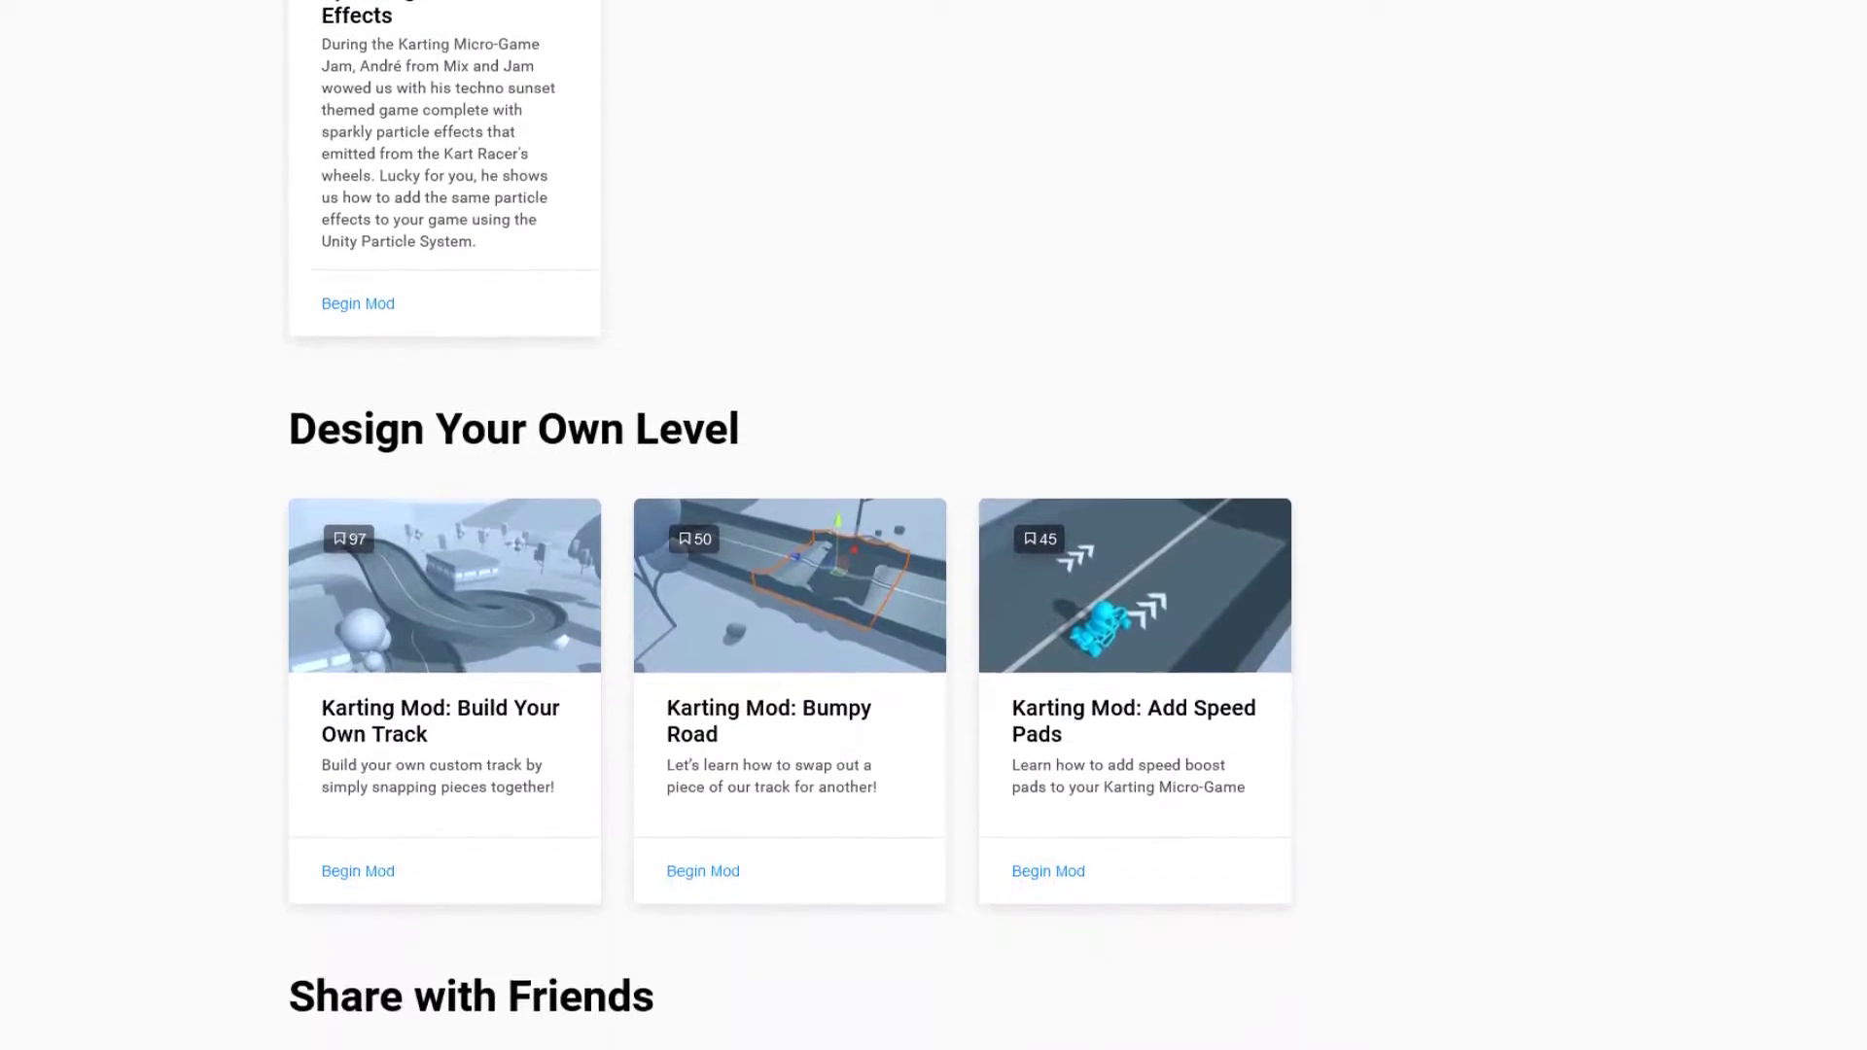
{"action": "scroll", "coordinate": [934, 525], "scroll_direction": "down", "scroll_amount": 5}
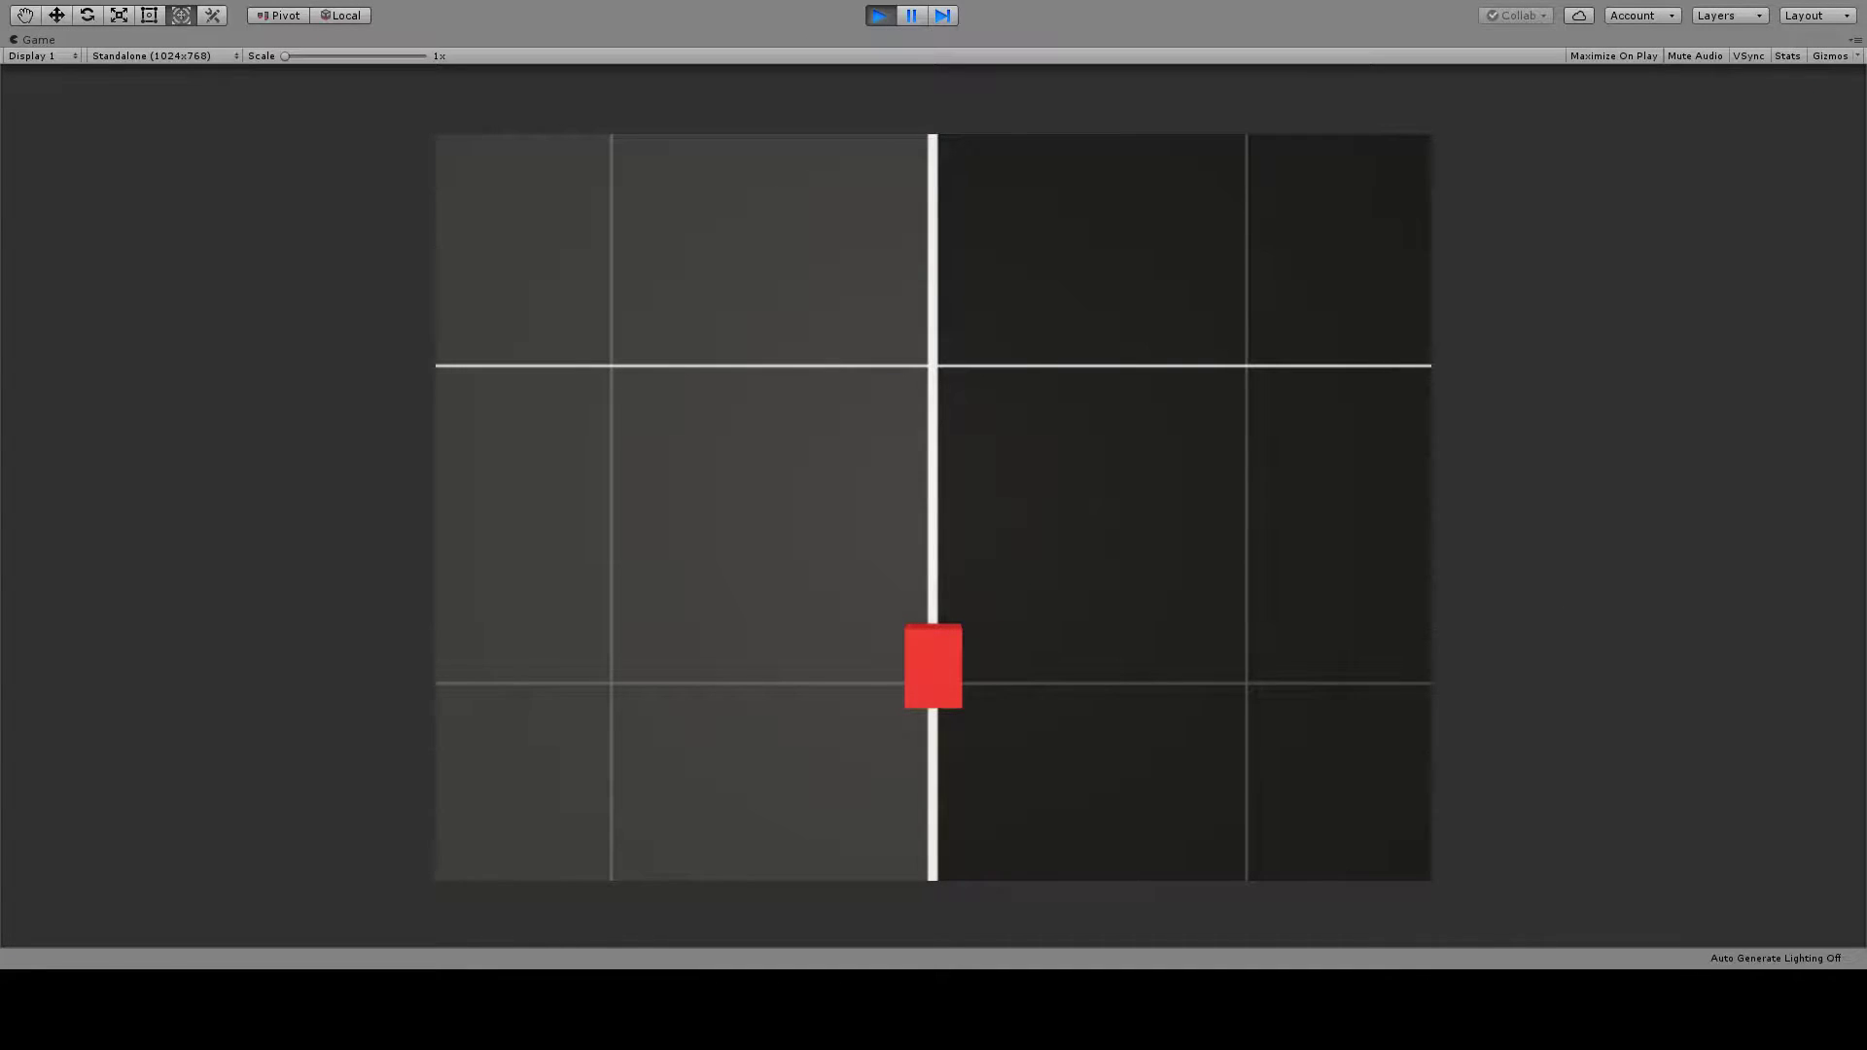
Test-drive the red box forward and through a right turn, lower it along Y, then import the Mario kart.
{"action": "key", "text": "w"}
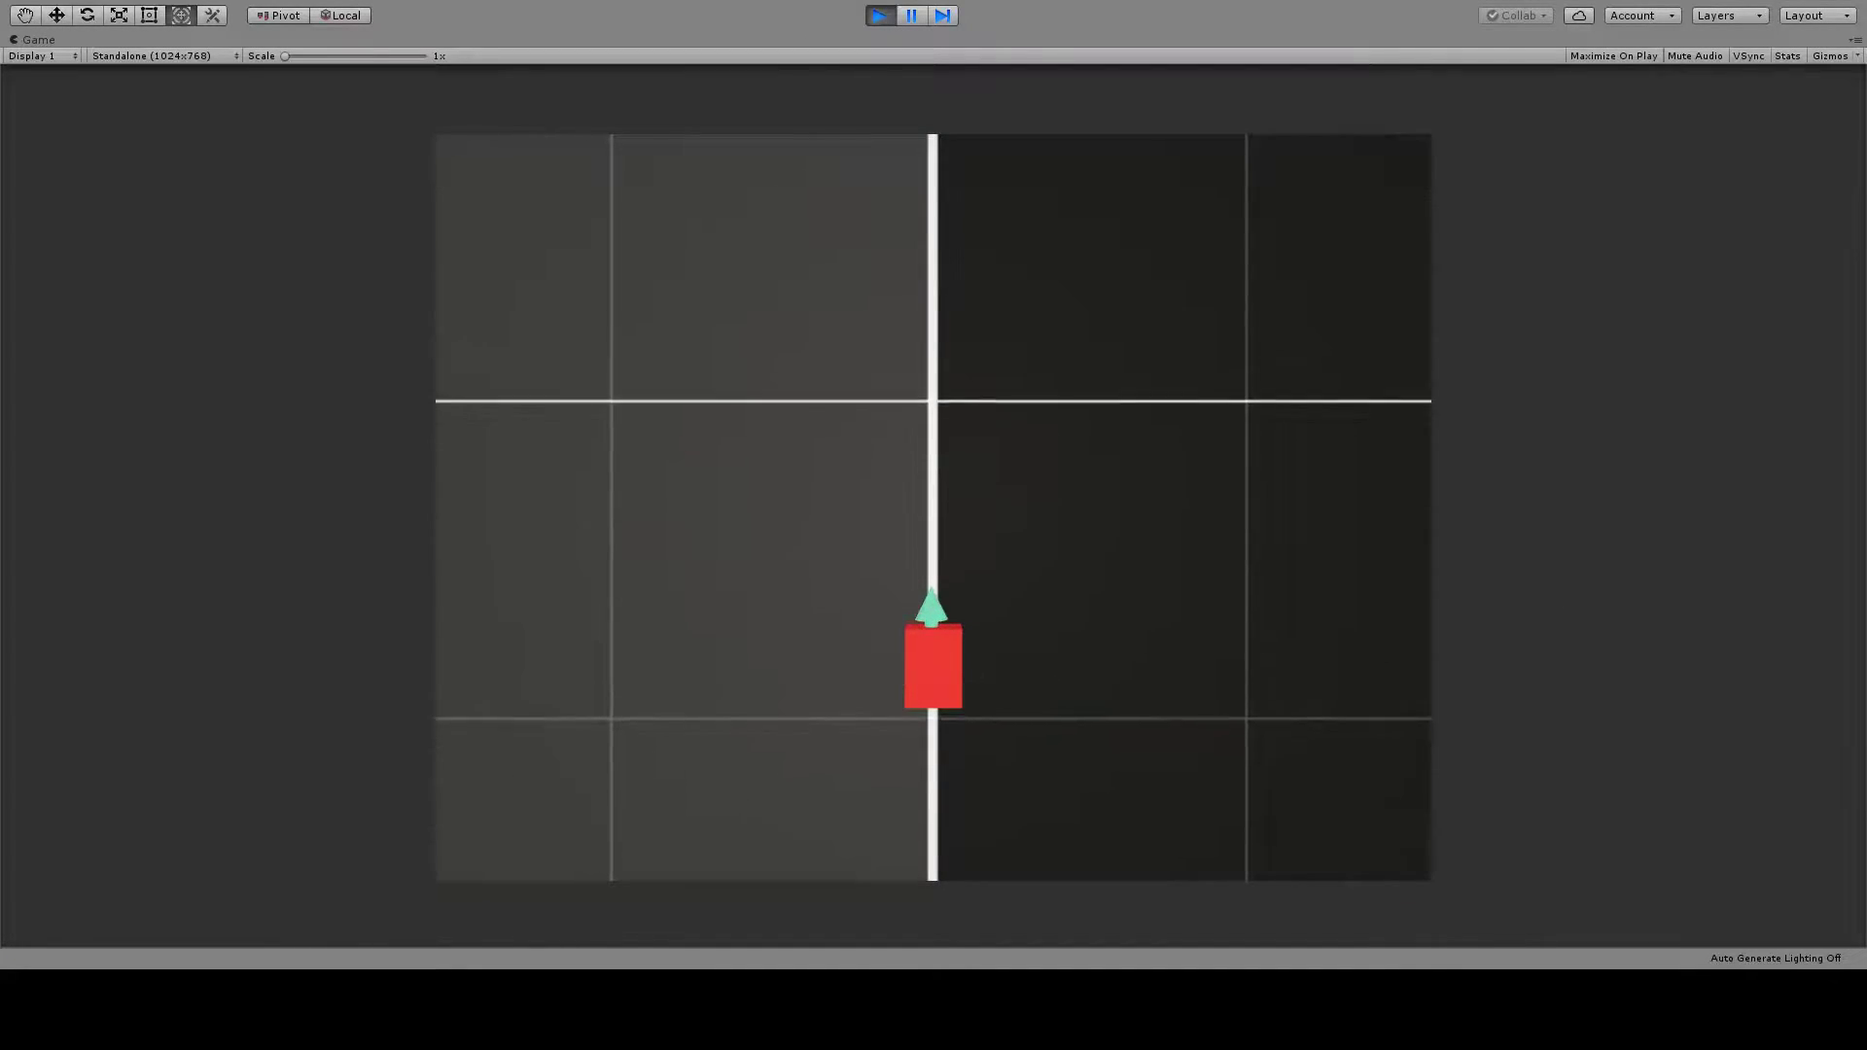
{"action": "key", "text": "w"}
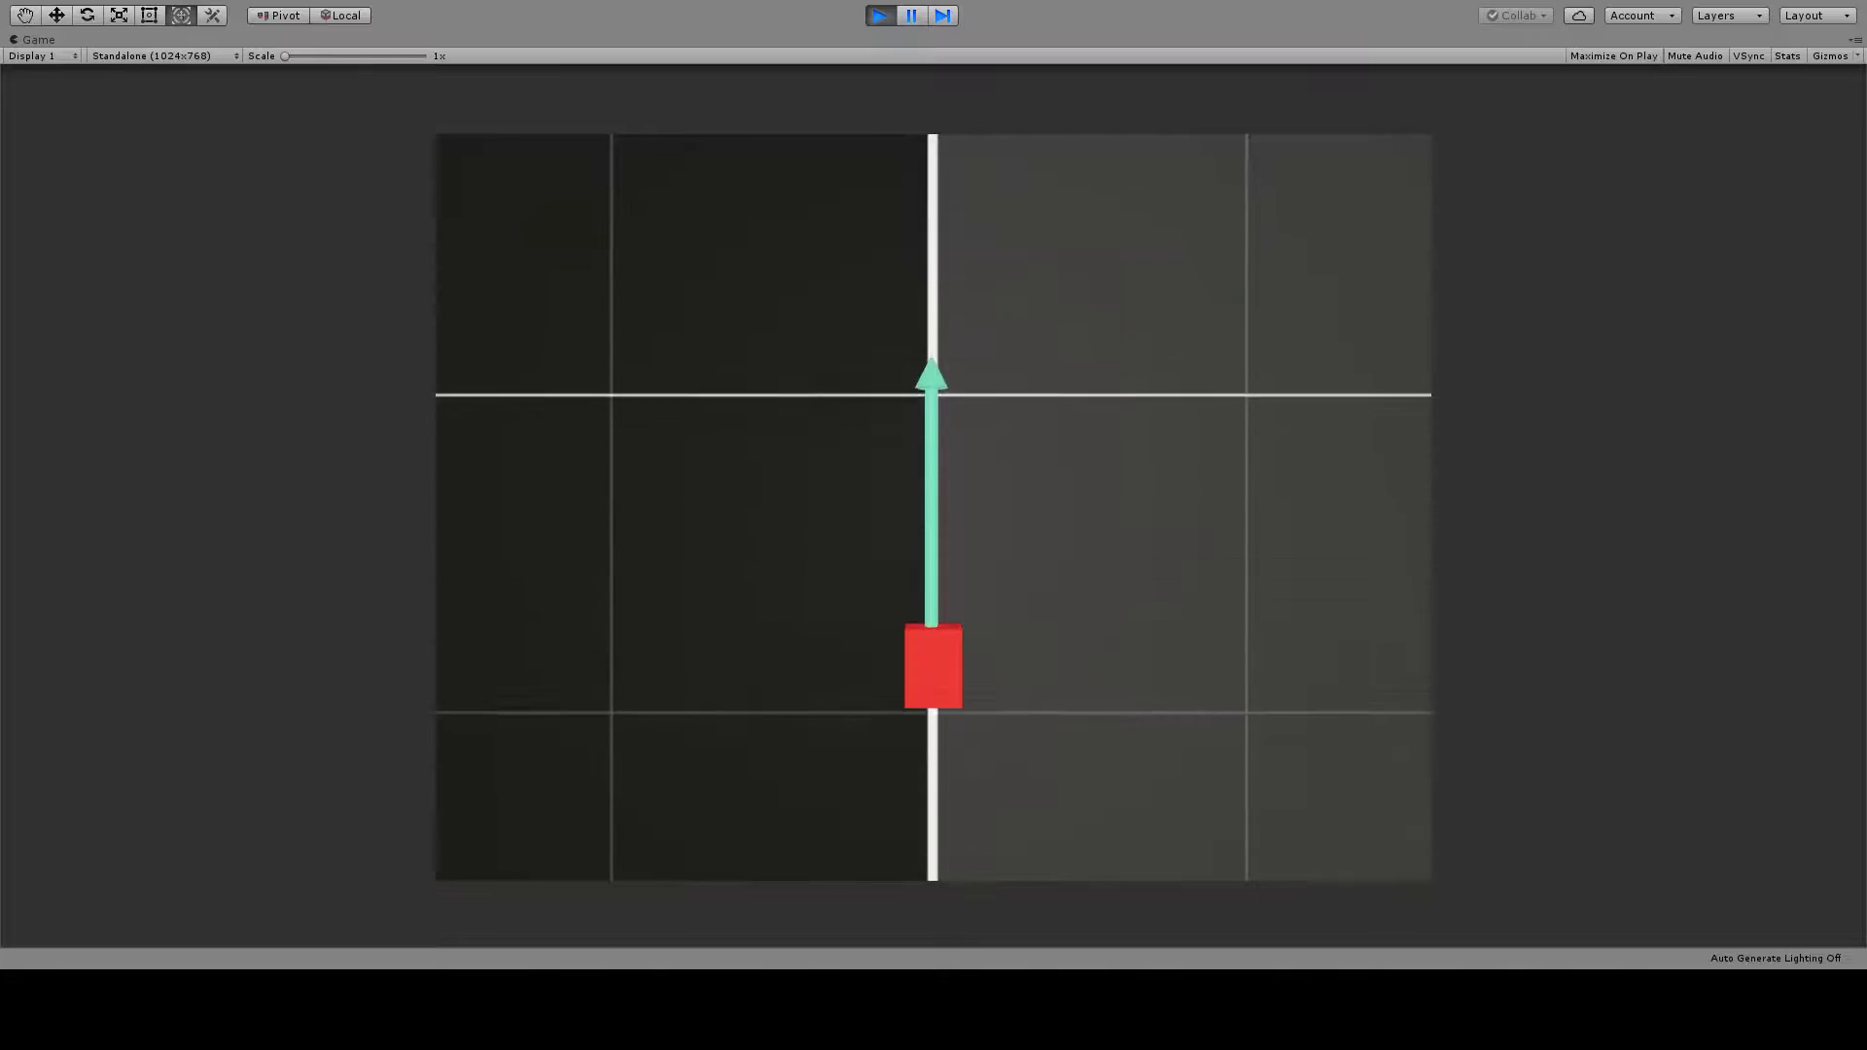
{"action": "key", "text": "w"}
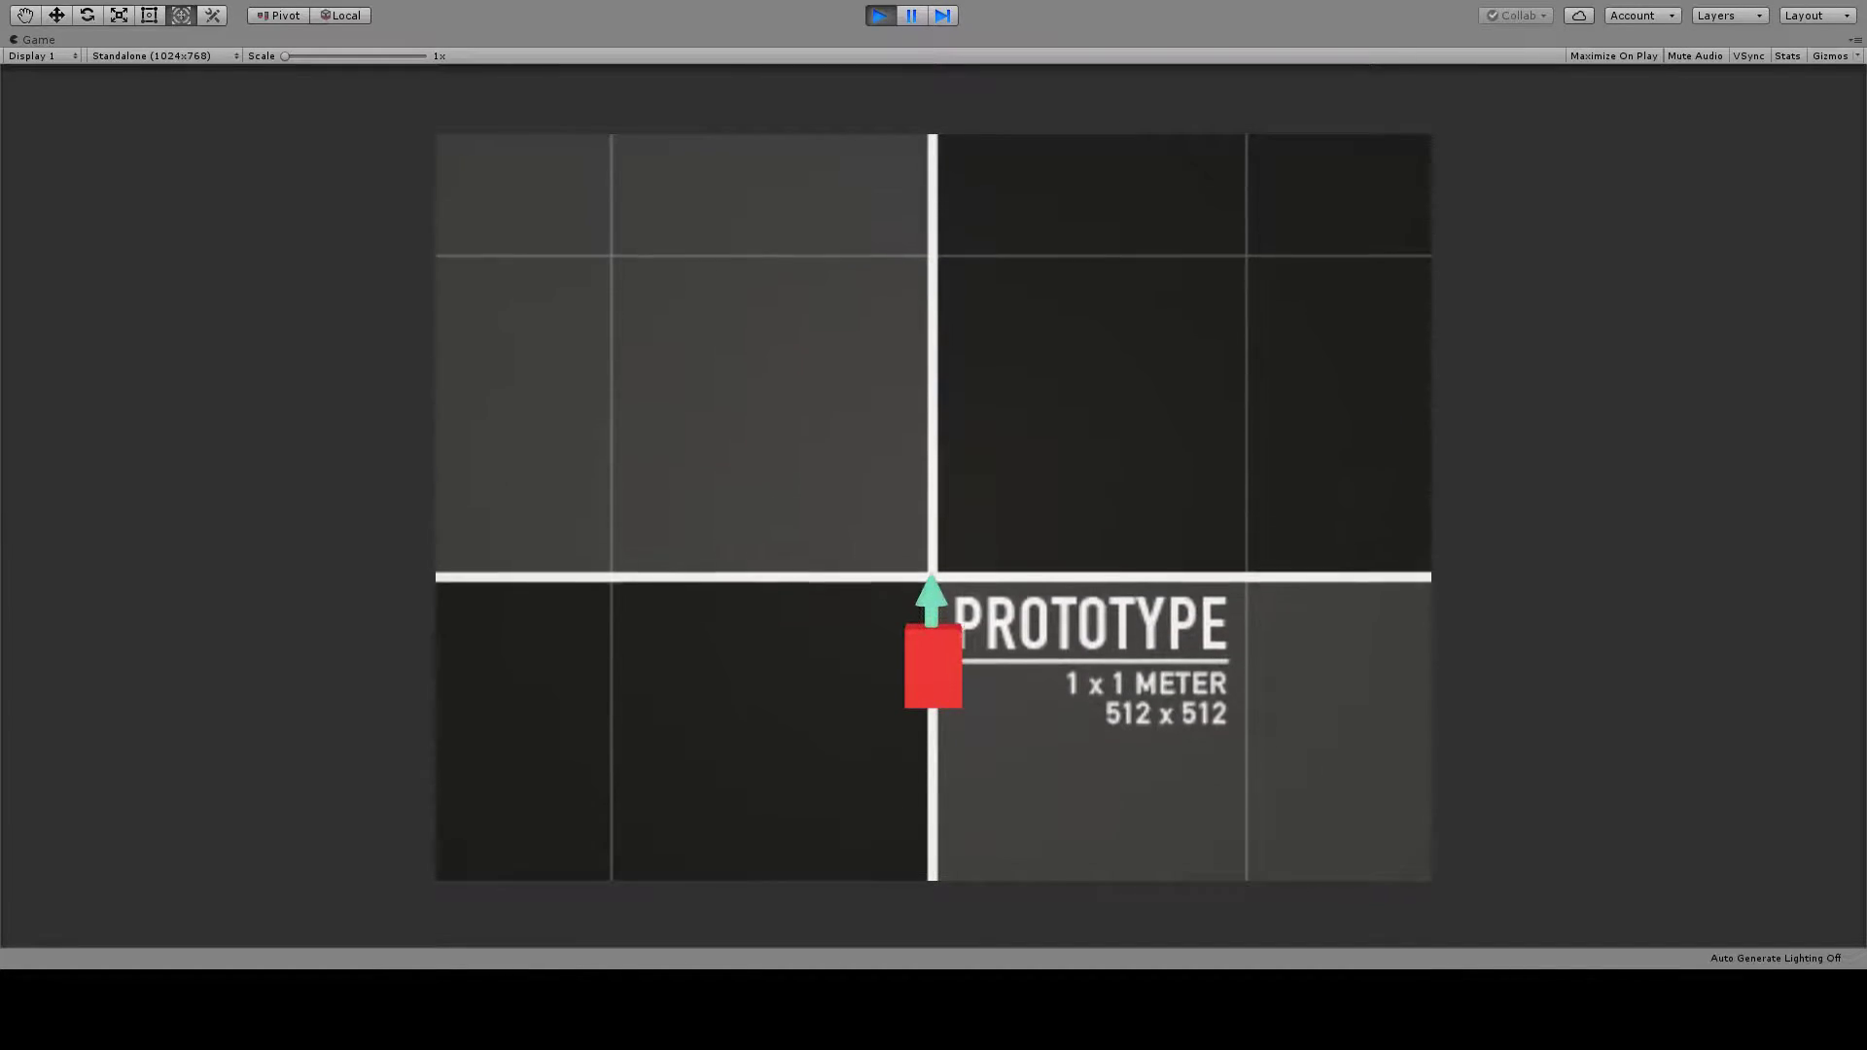
{"action": "key", "text": "w"}
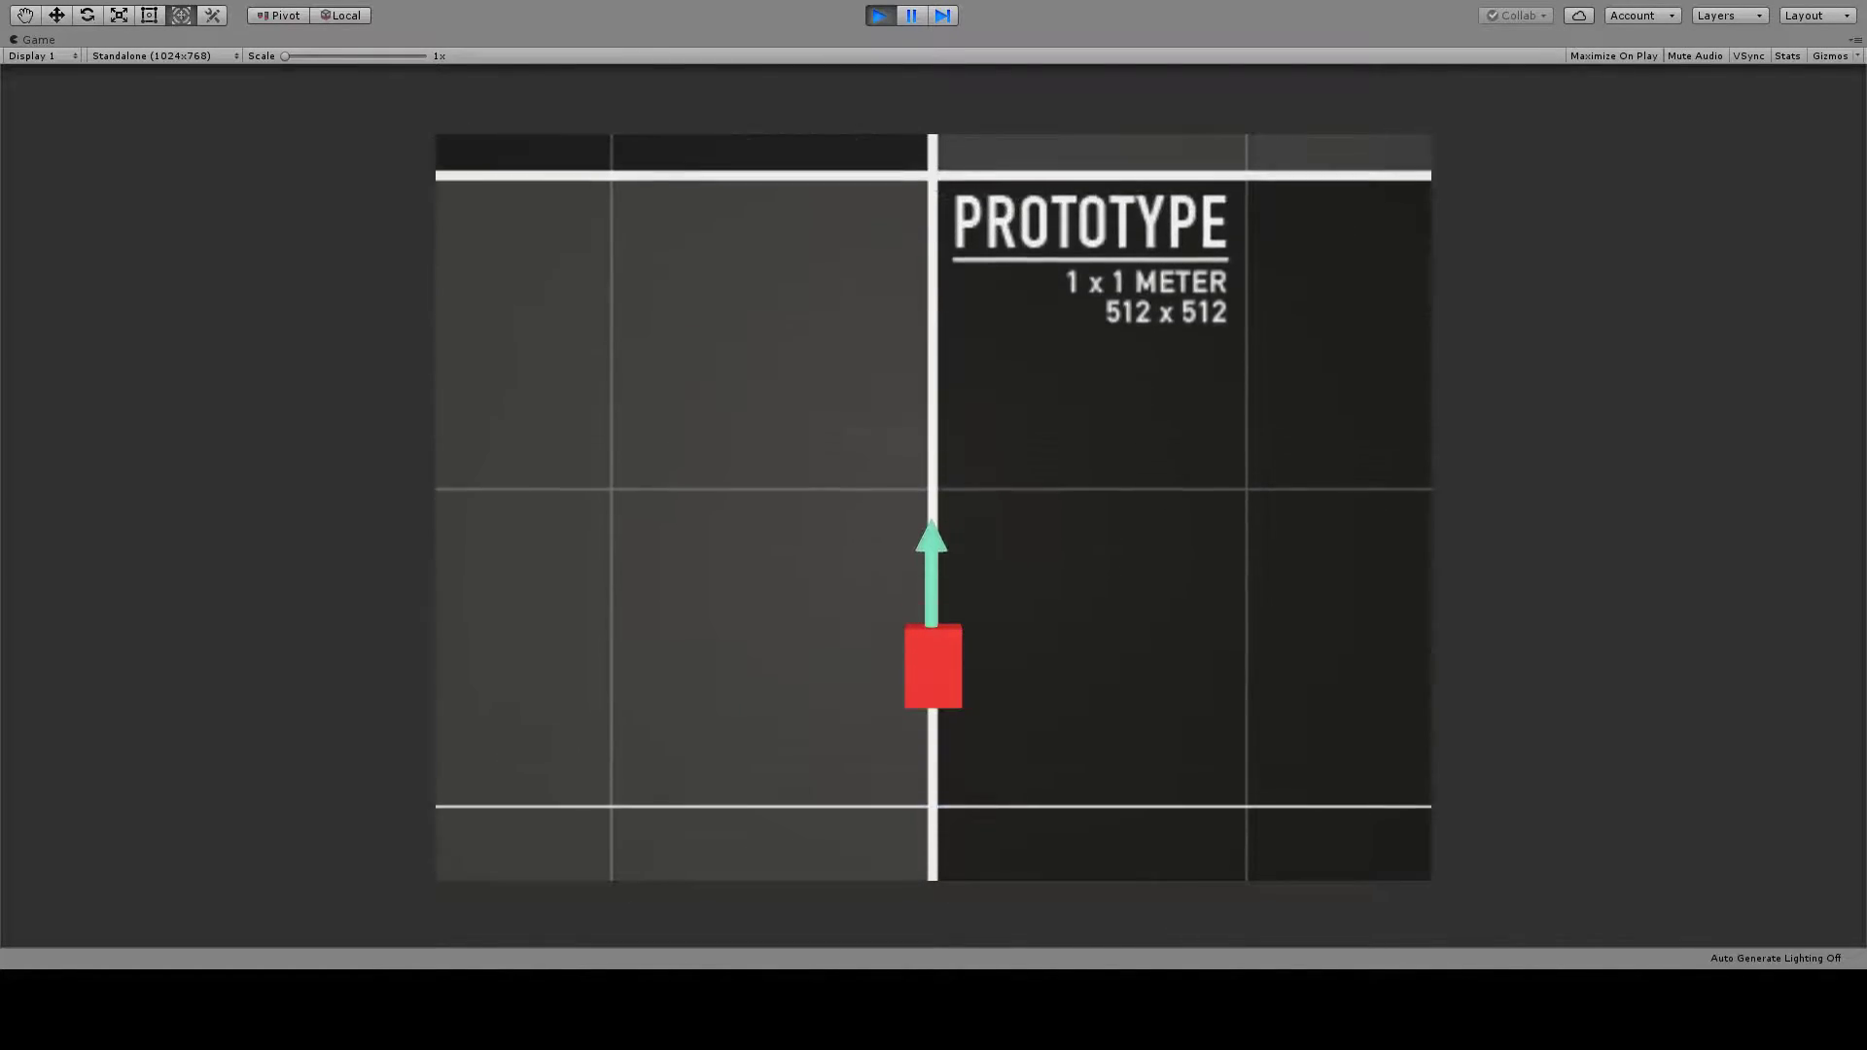
{"action": "key", "text": "w"}
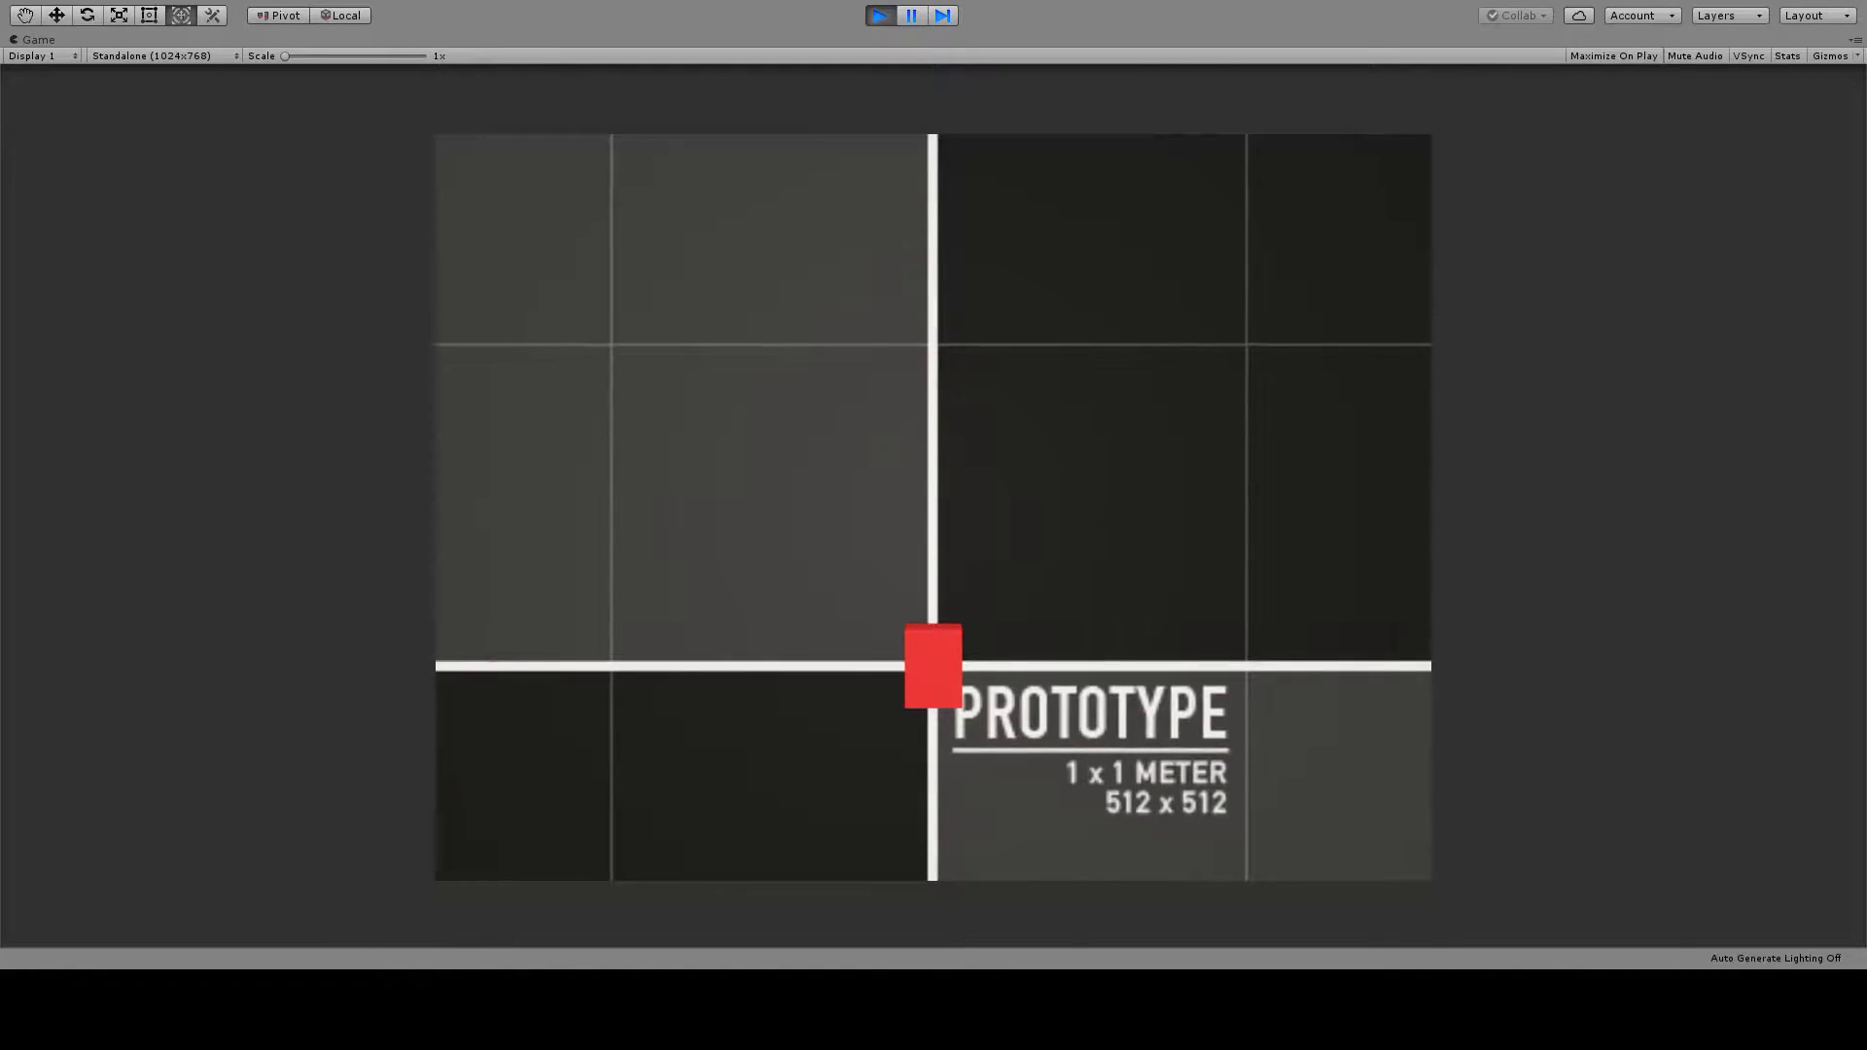
{"action": "key", "text": "w"}
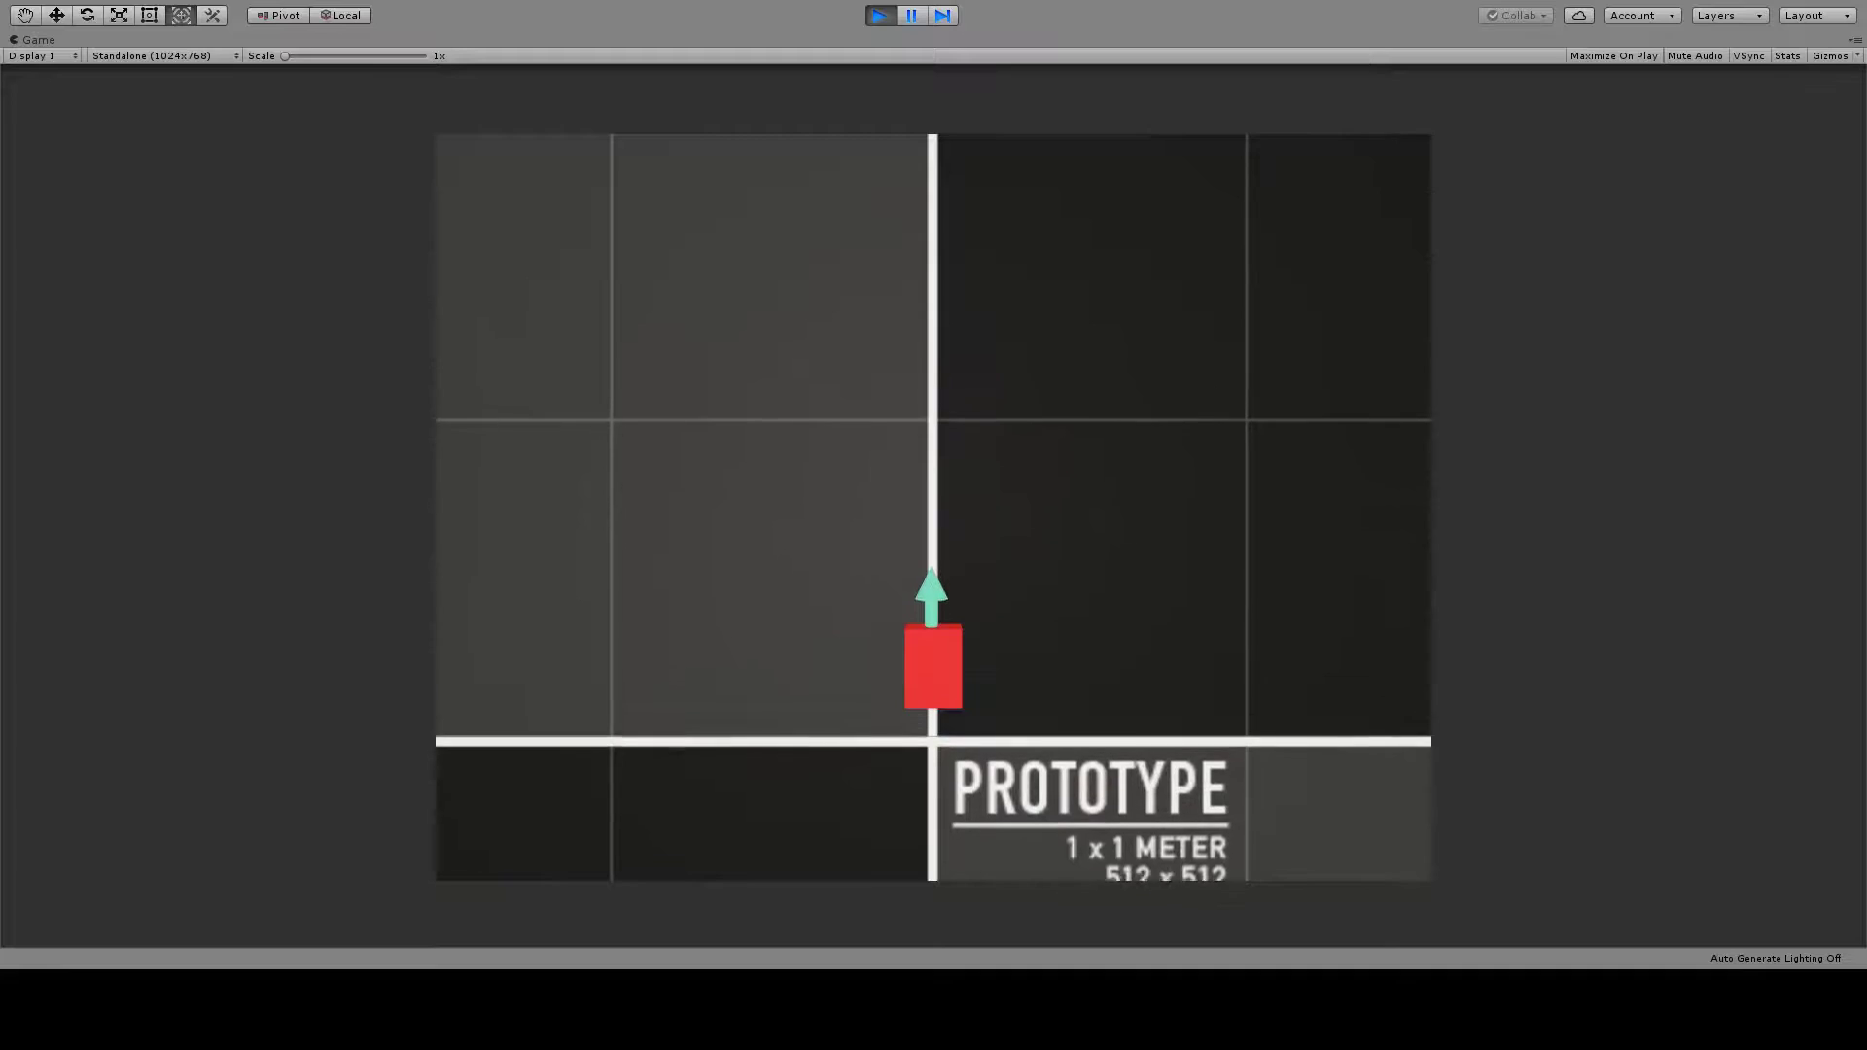
{"action": "key", "text": "d"}
{"action": "key", "text": "d"}
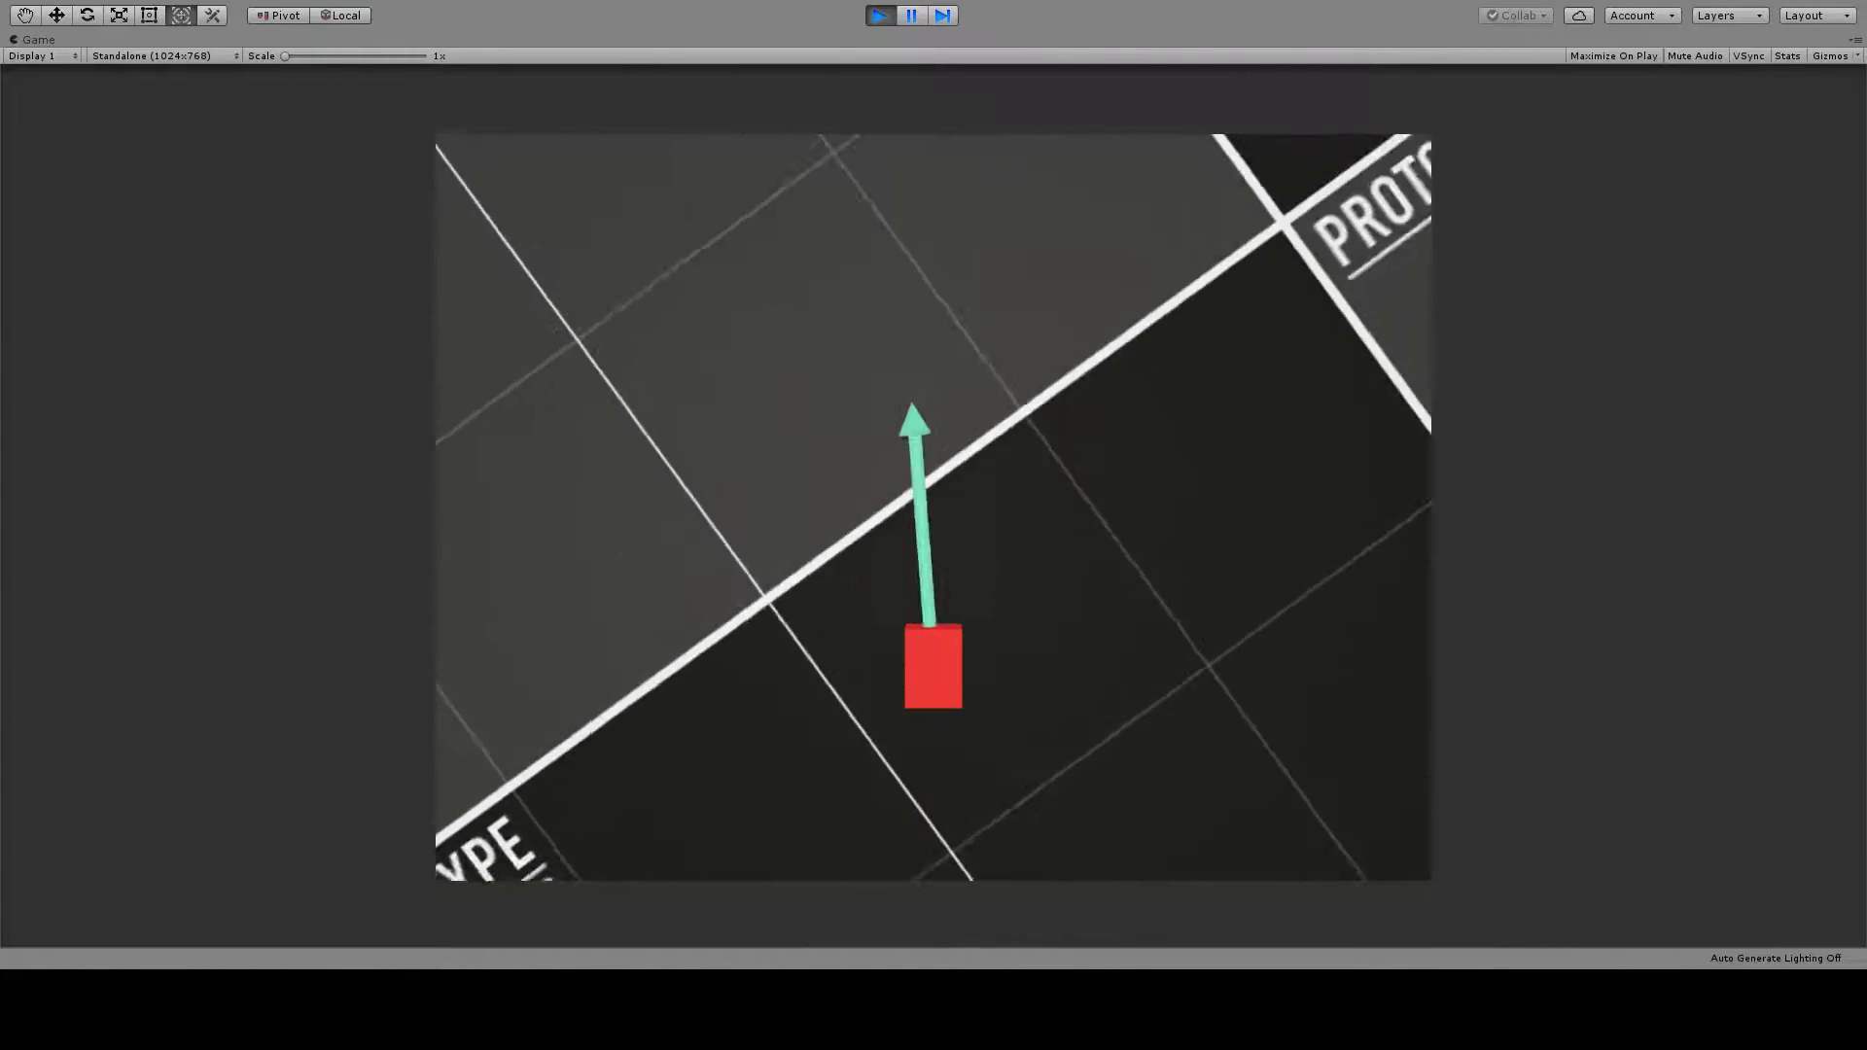
{"action": "key", "text": "d"}
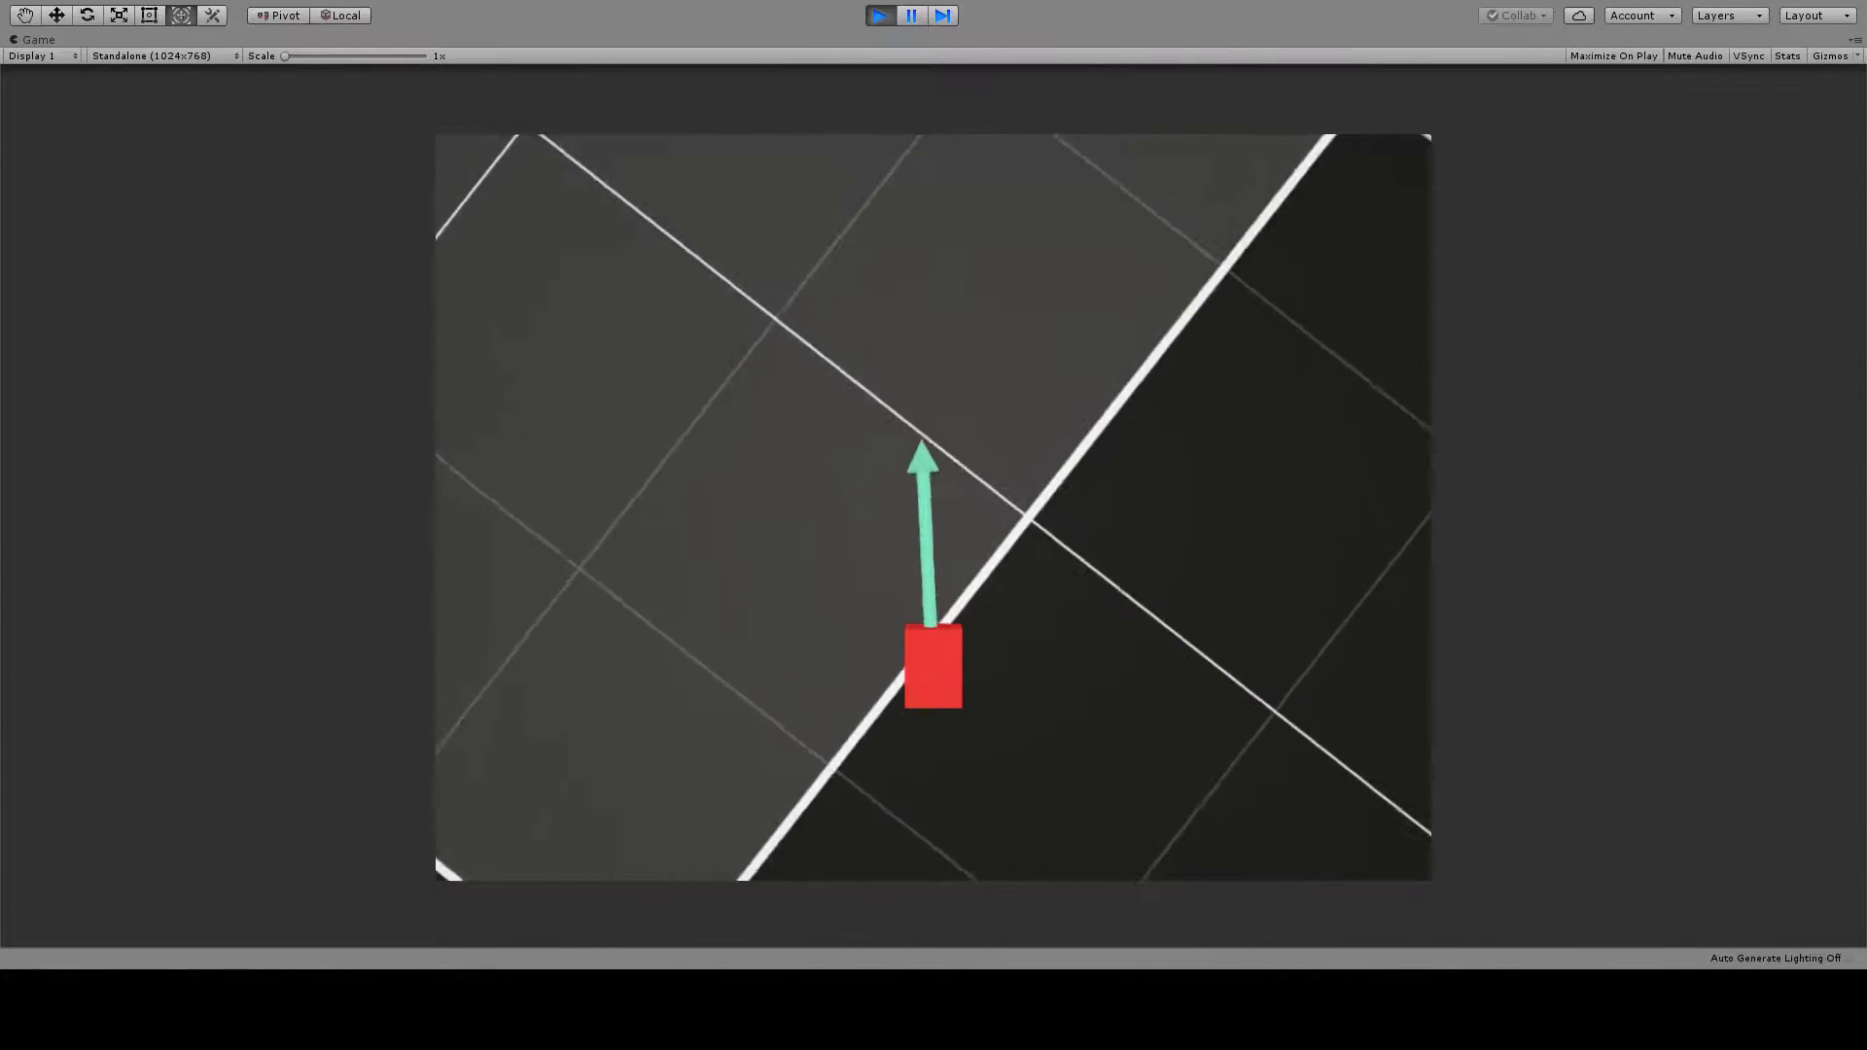
{"action": "key", "text": "d"}
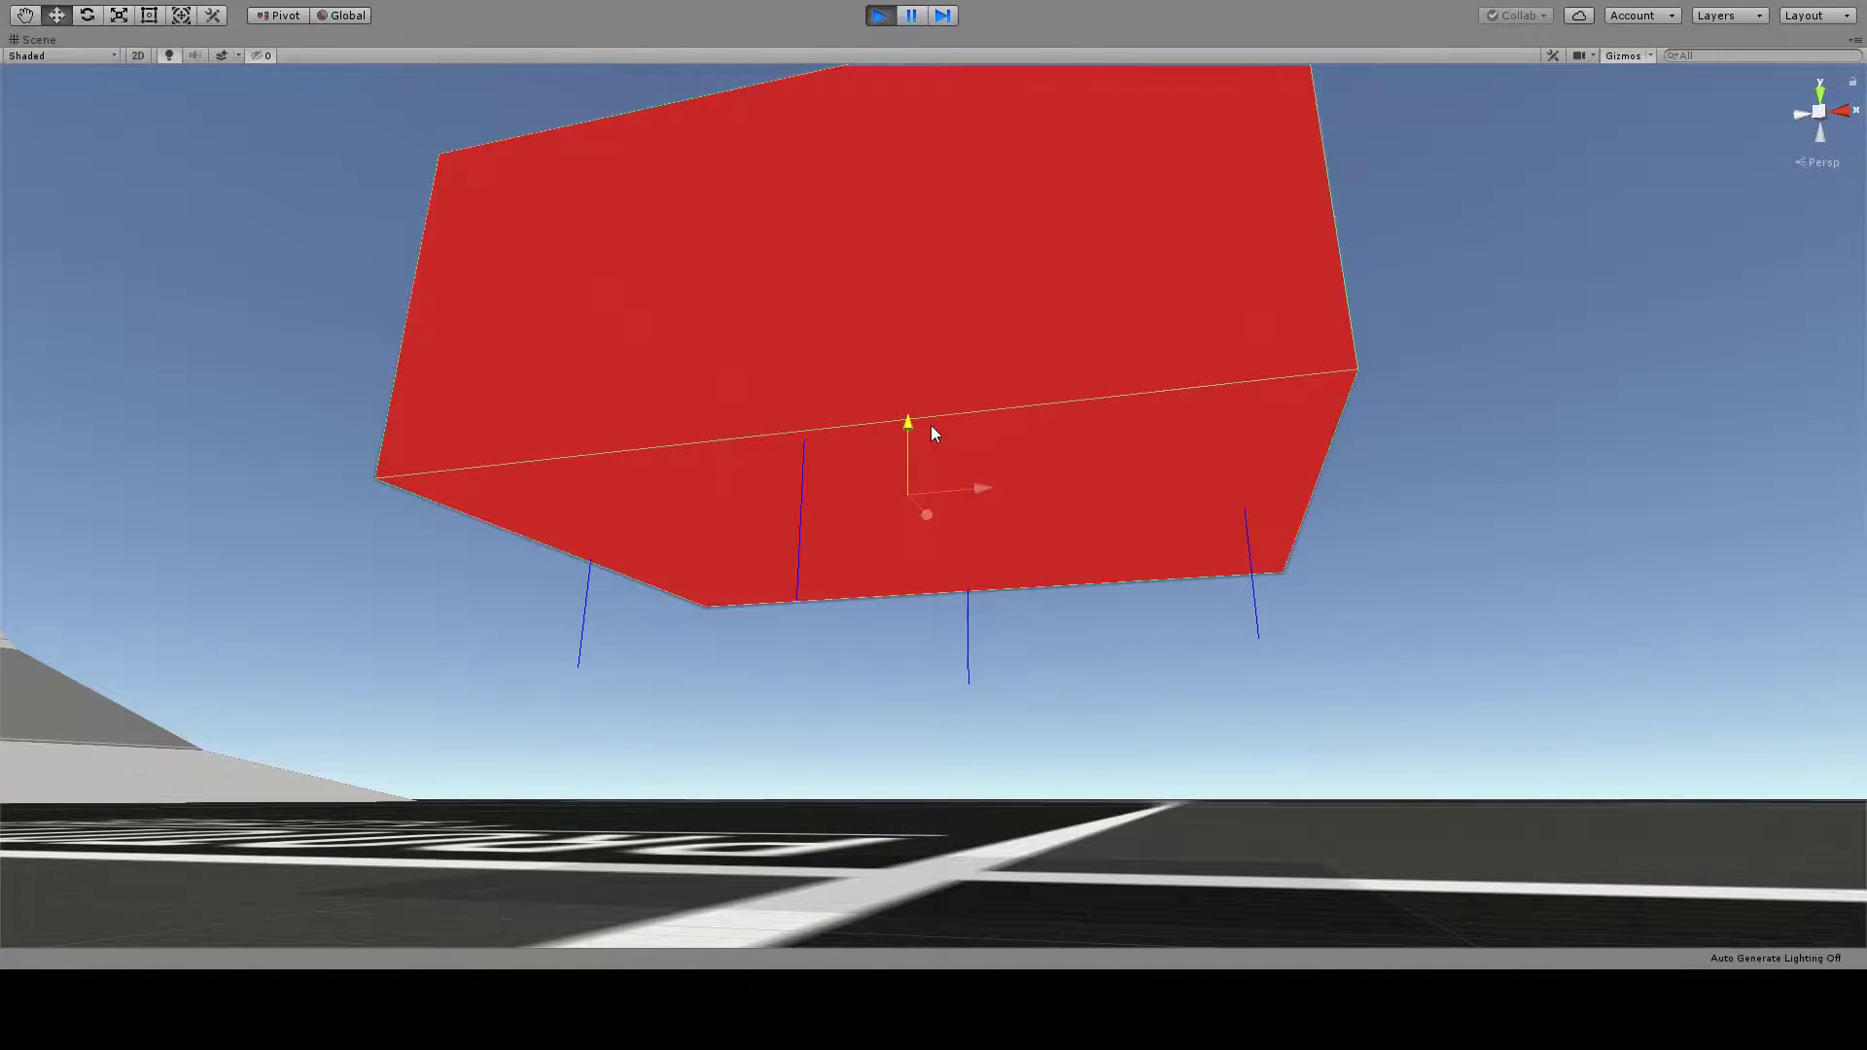
{"action": "left_click_drag", "start_coordinate": [931, 425], "coordinate": [910, 591]}
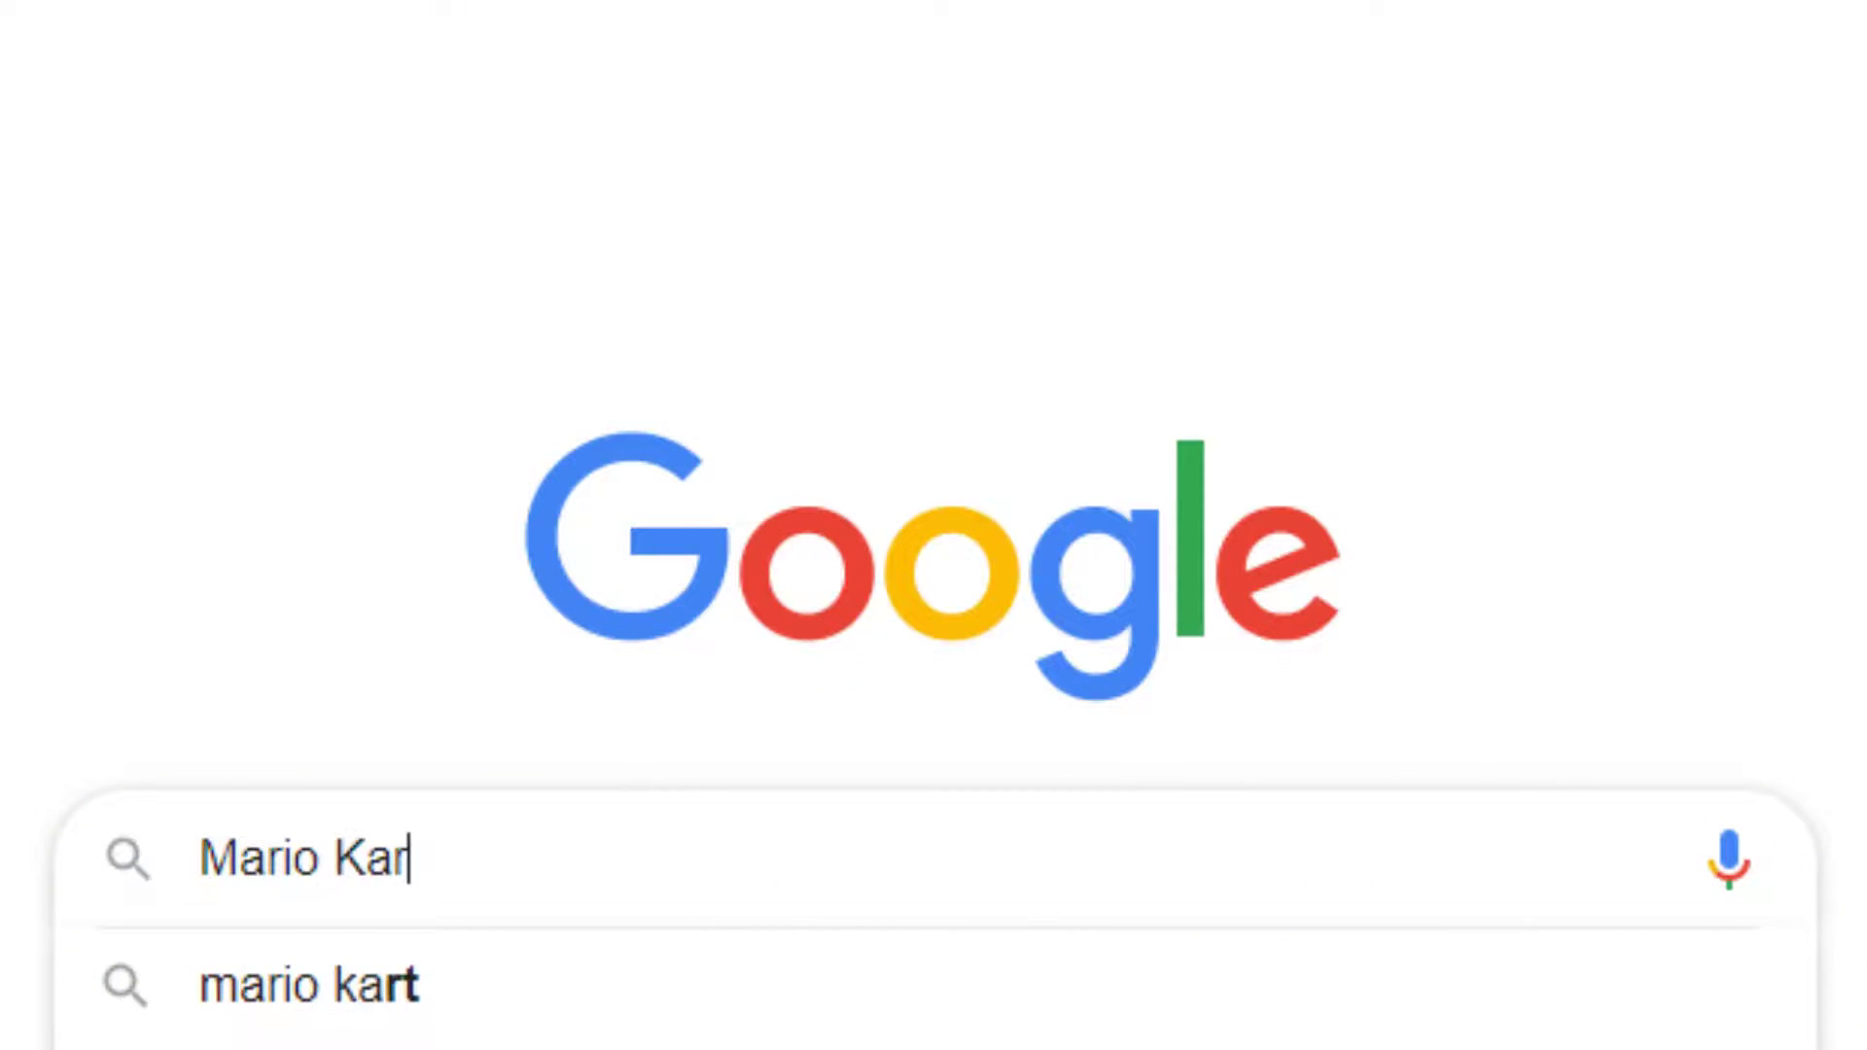
{"action": "type", "text": "ets"}
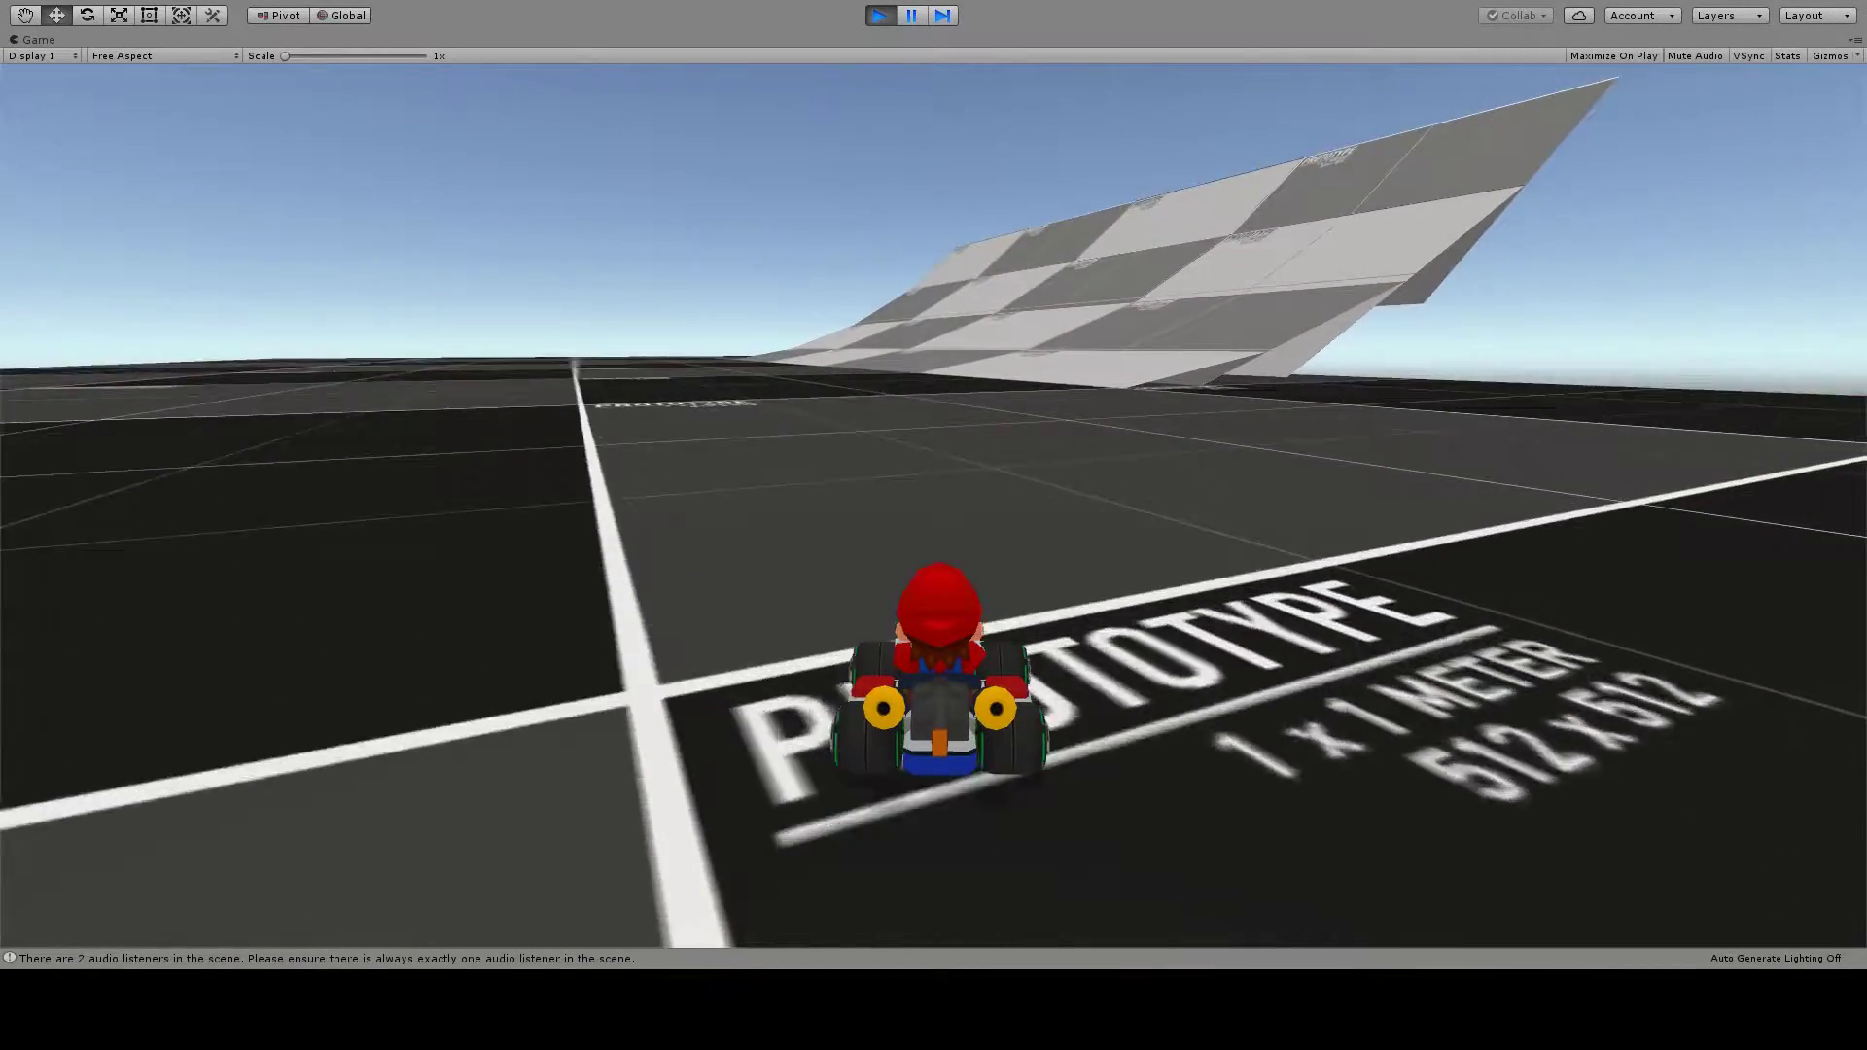
Drive the Mario kart forward in Play mode, then stop the test run.
{"action": "key", "text": "Up"}
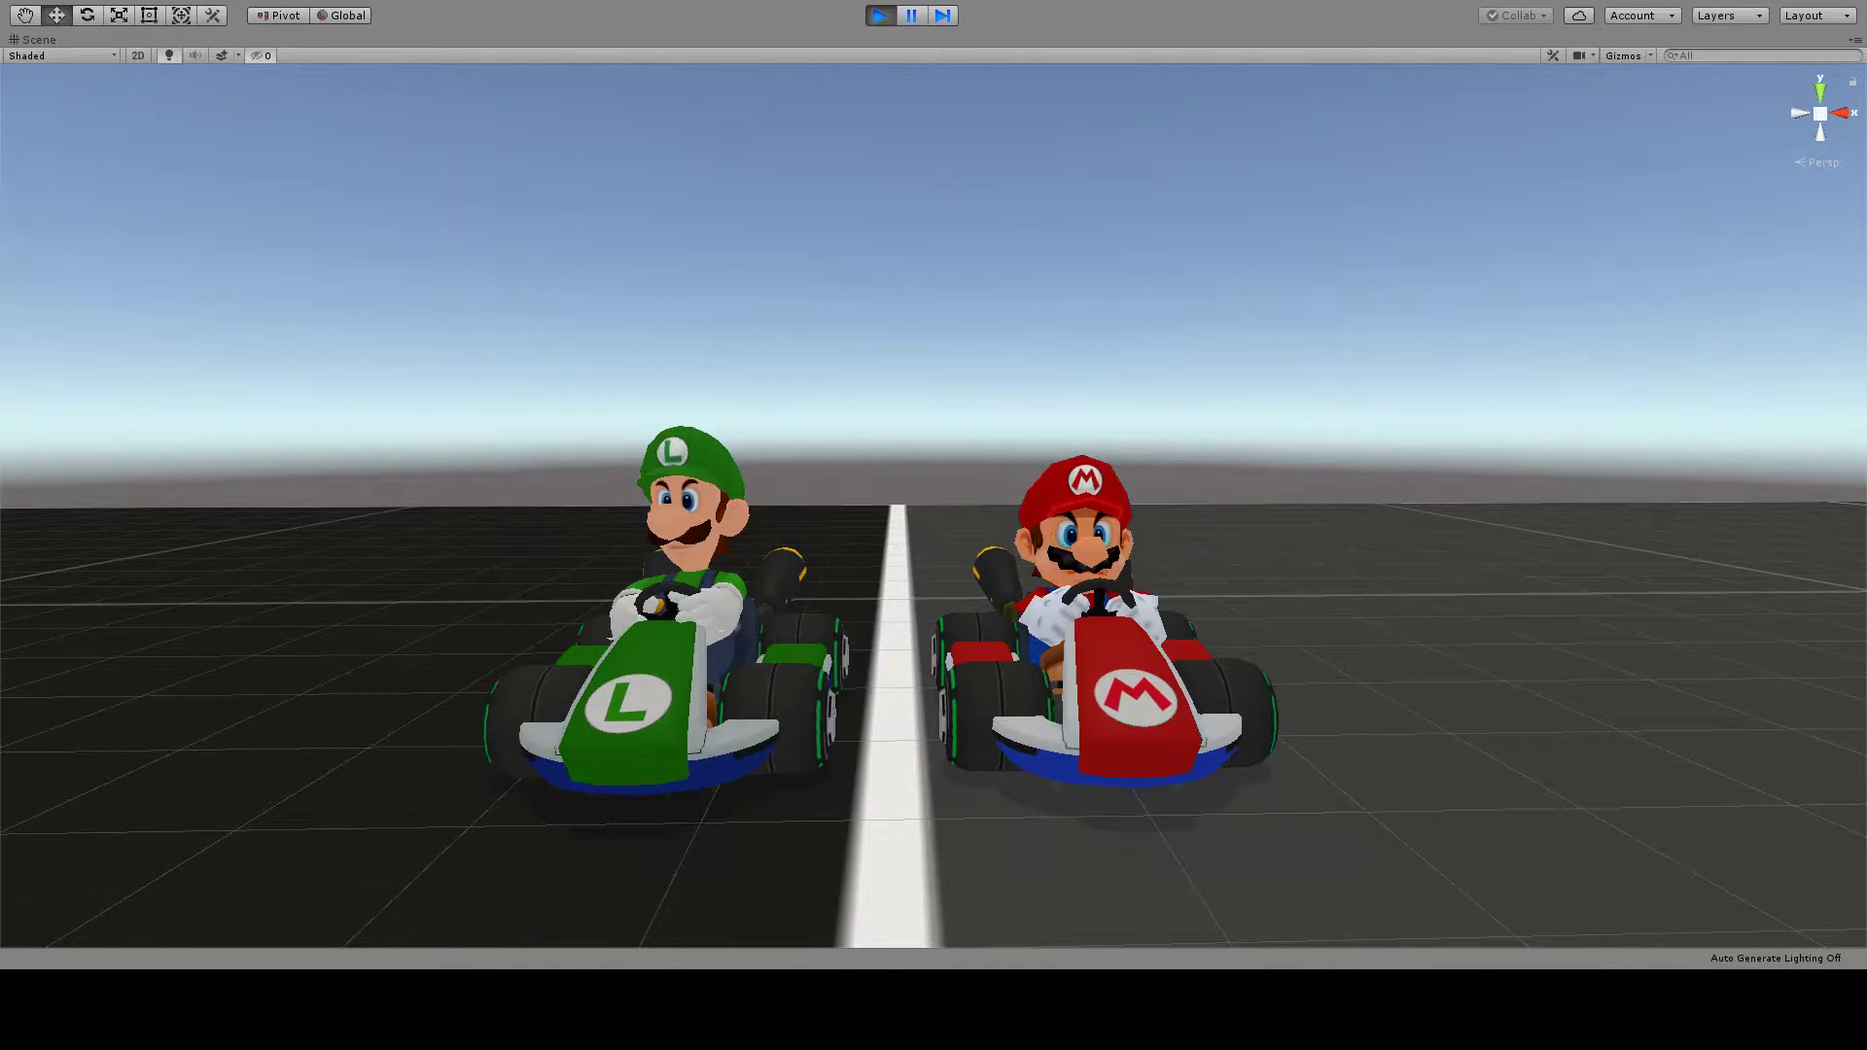
{"action": "key", "text": "ctrl+p"}
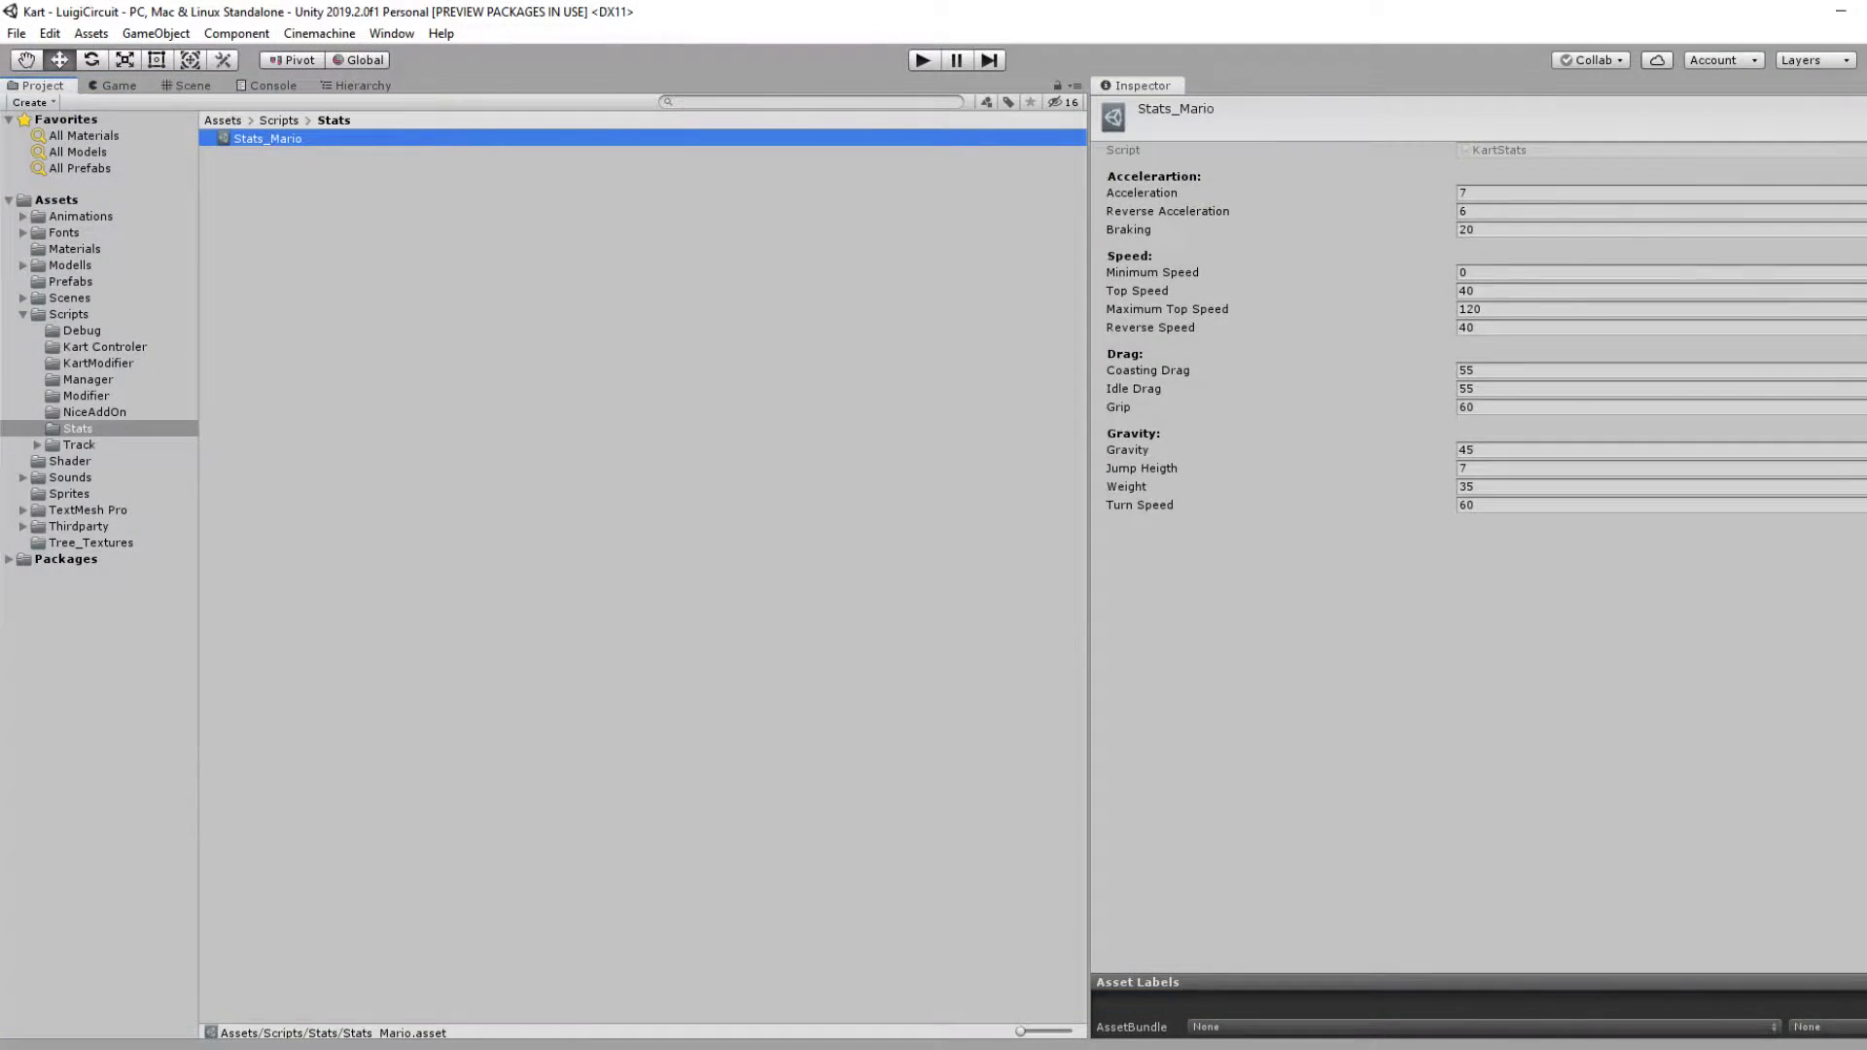
Create a KartStats asset named Stats_Luigi in the Stats folder and select its Acceleration field.
{"action": "right_click", "coordinate": [432, 203]}
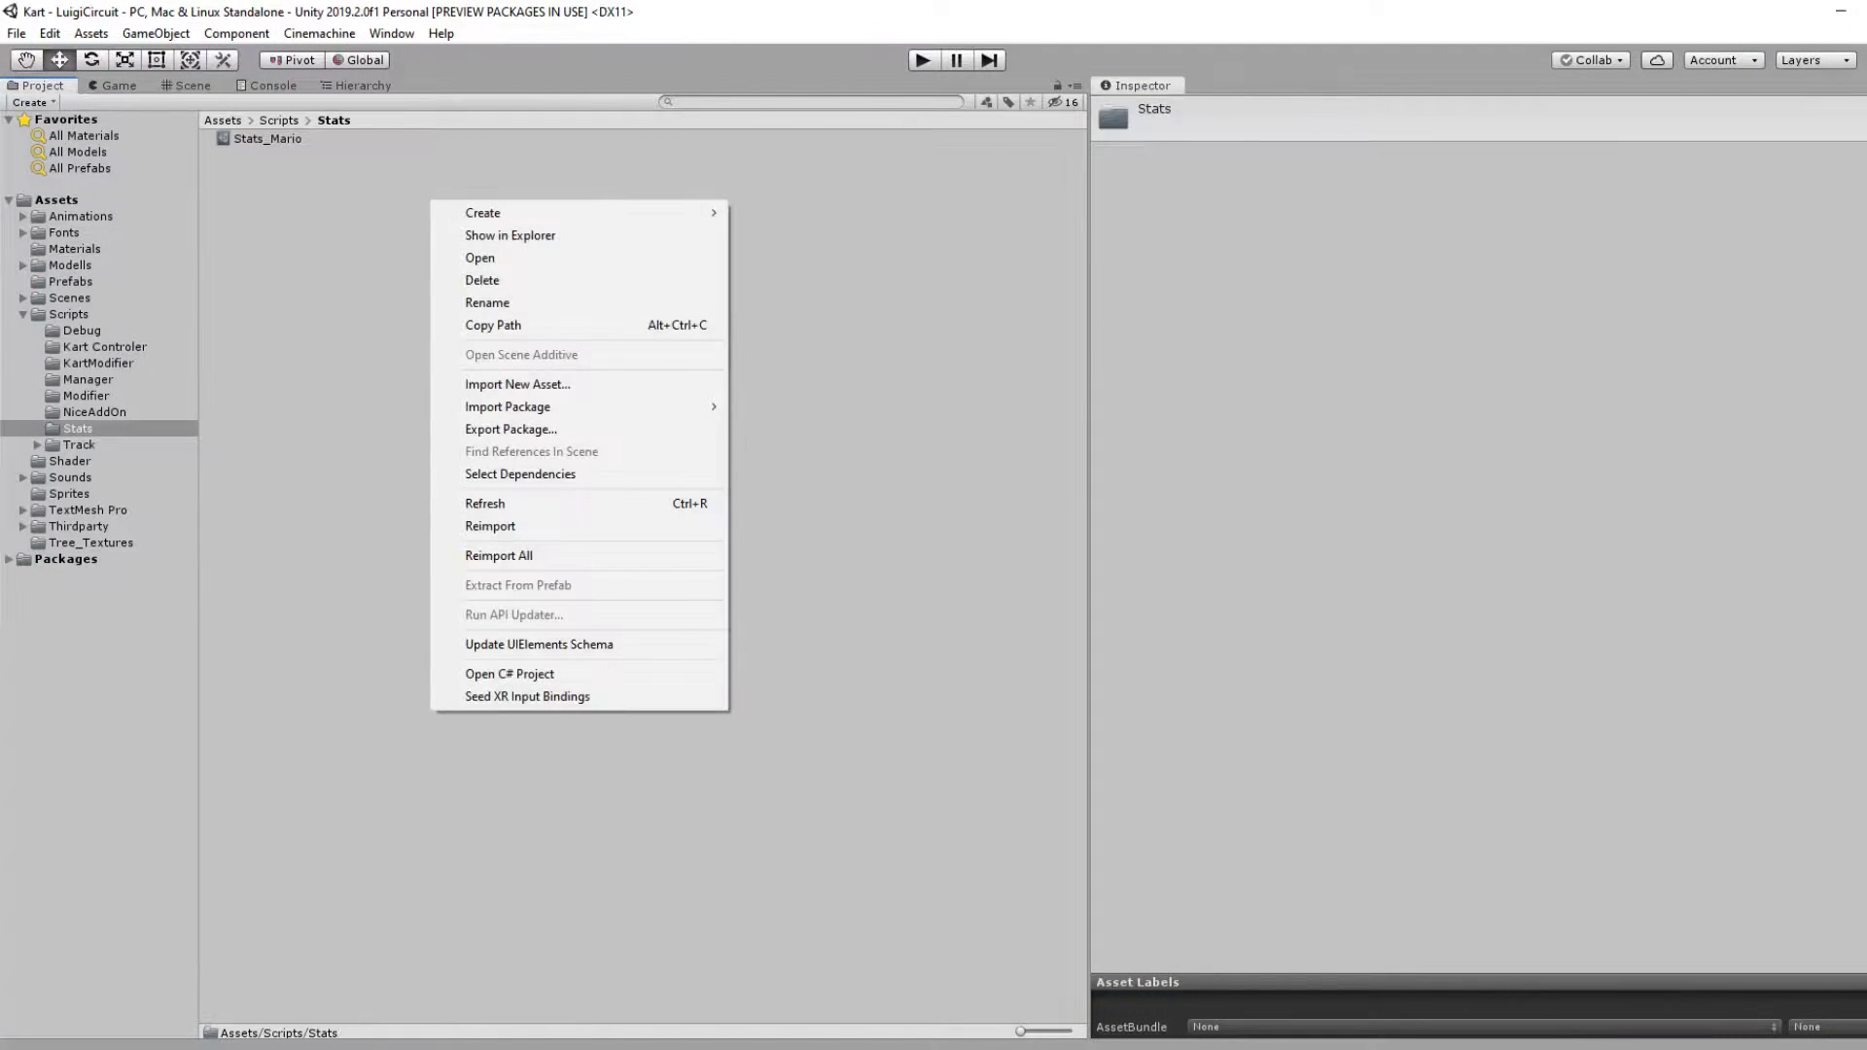
{"action": "mouse_move", "coordinate": [467, 213]}
{"action": "left_click", "coordinate": [781, 215]}
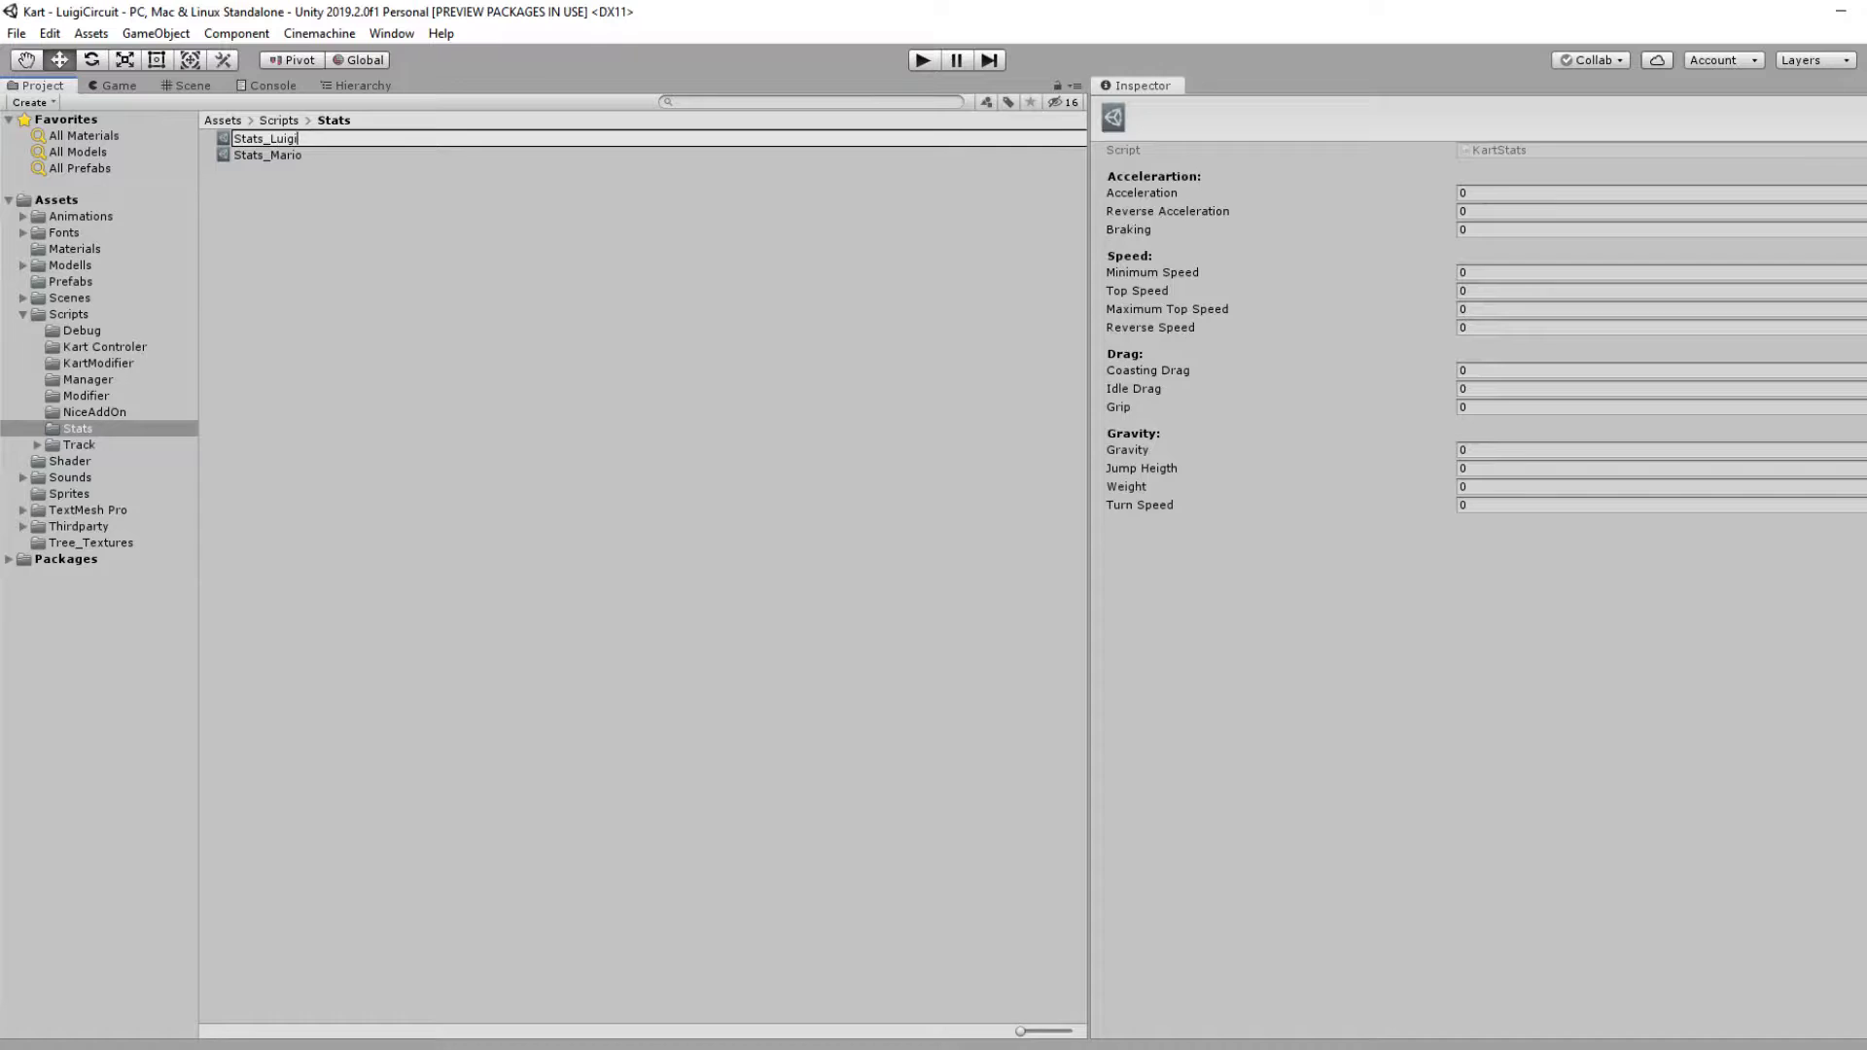
{"action": "key", "text": "Return"}
{"action": "left_click", "coordinate": [1478, 192]}
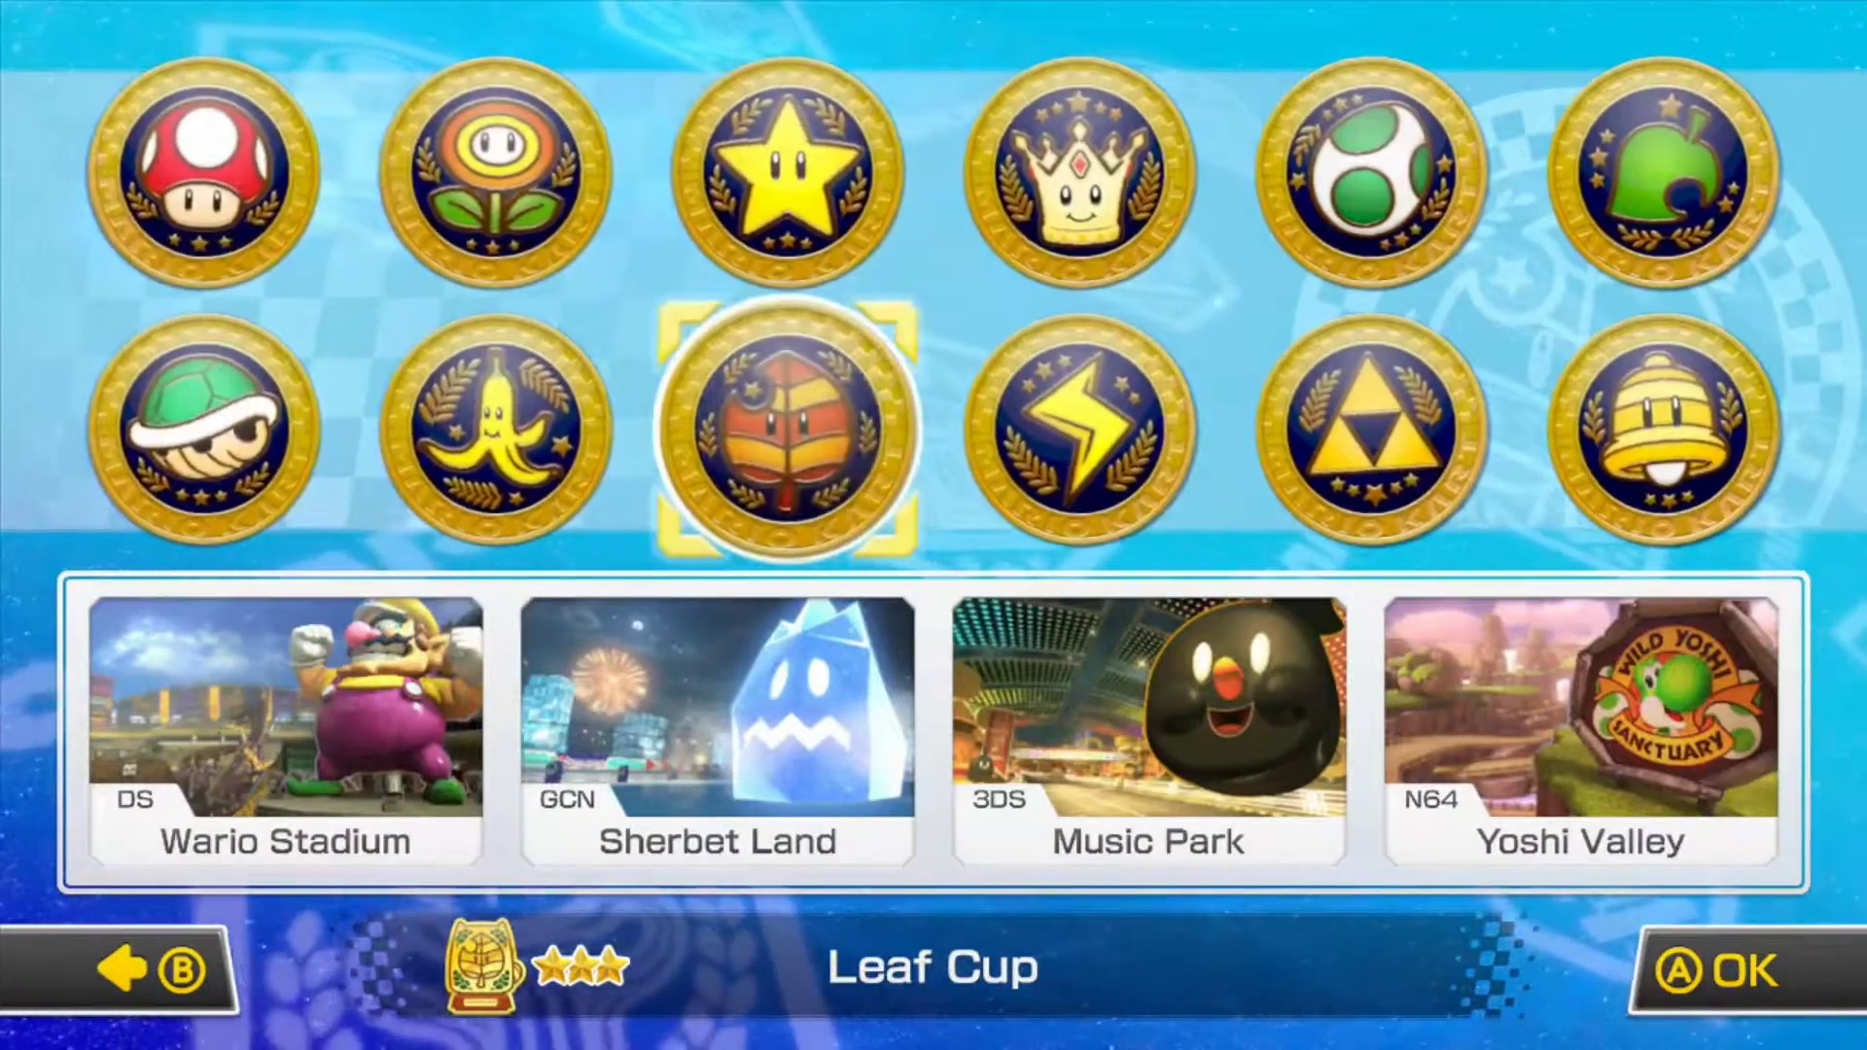
Move the cup selection from Leaf Cup to Lightning Cup.
{"action": "key", "text": "Right"}
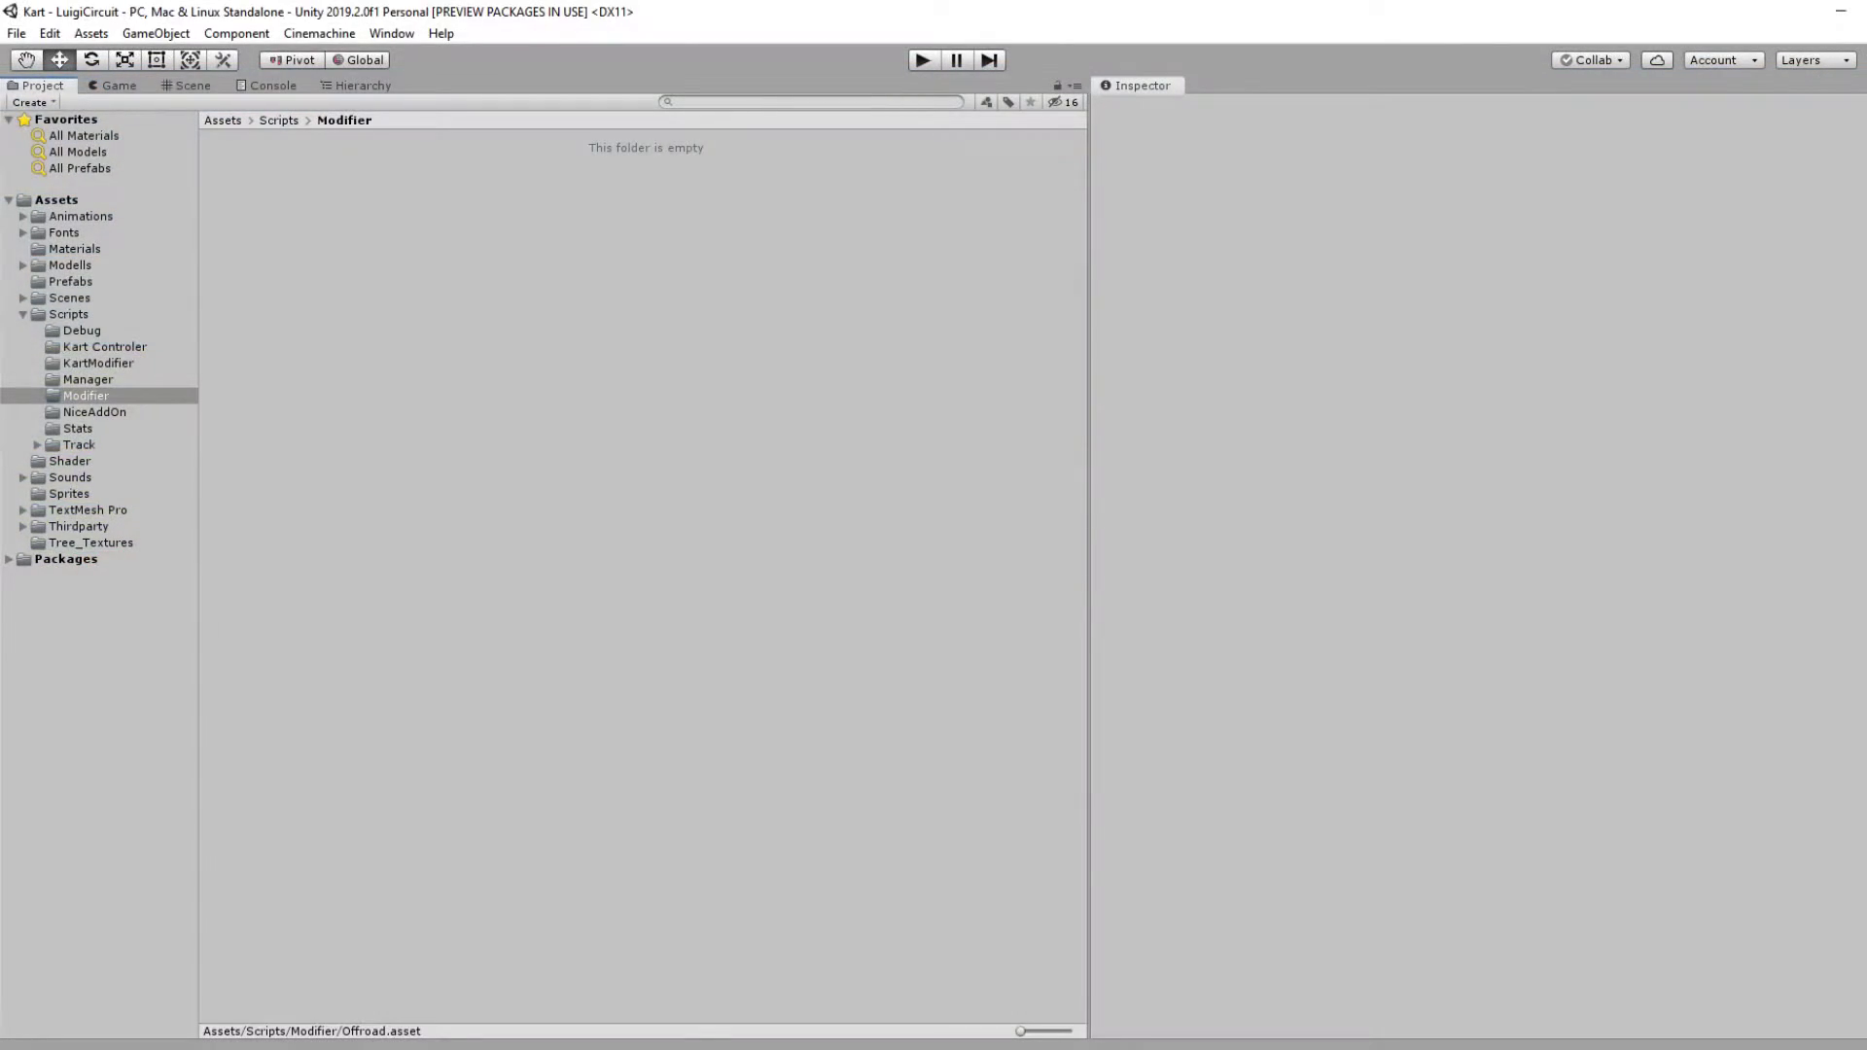
Create an Offroad KartModifier in the Modifier folder, test-run the track, then select the booster's Offset Y.
{"action": "right_click", "coordinate": [486, 246]}
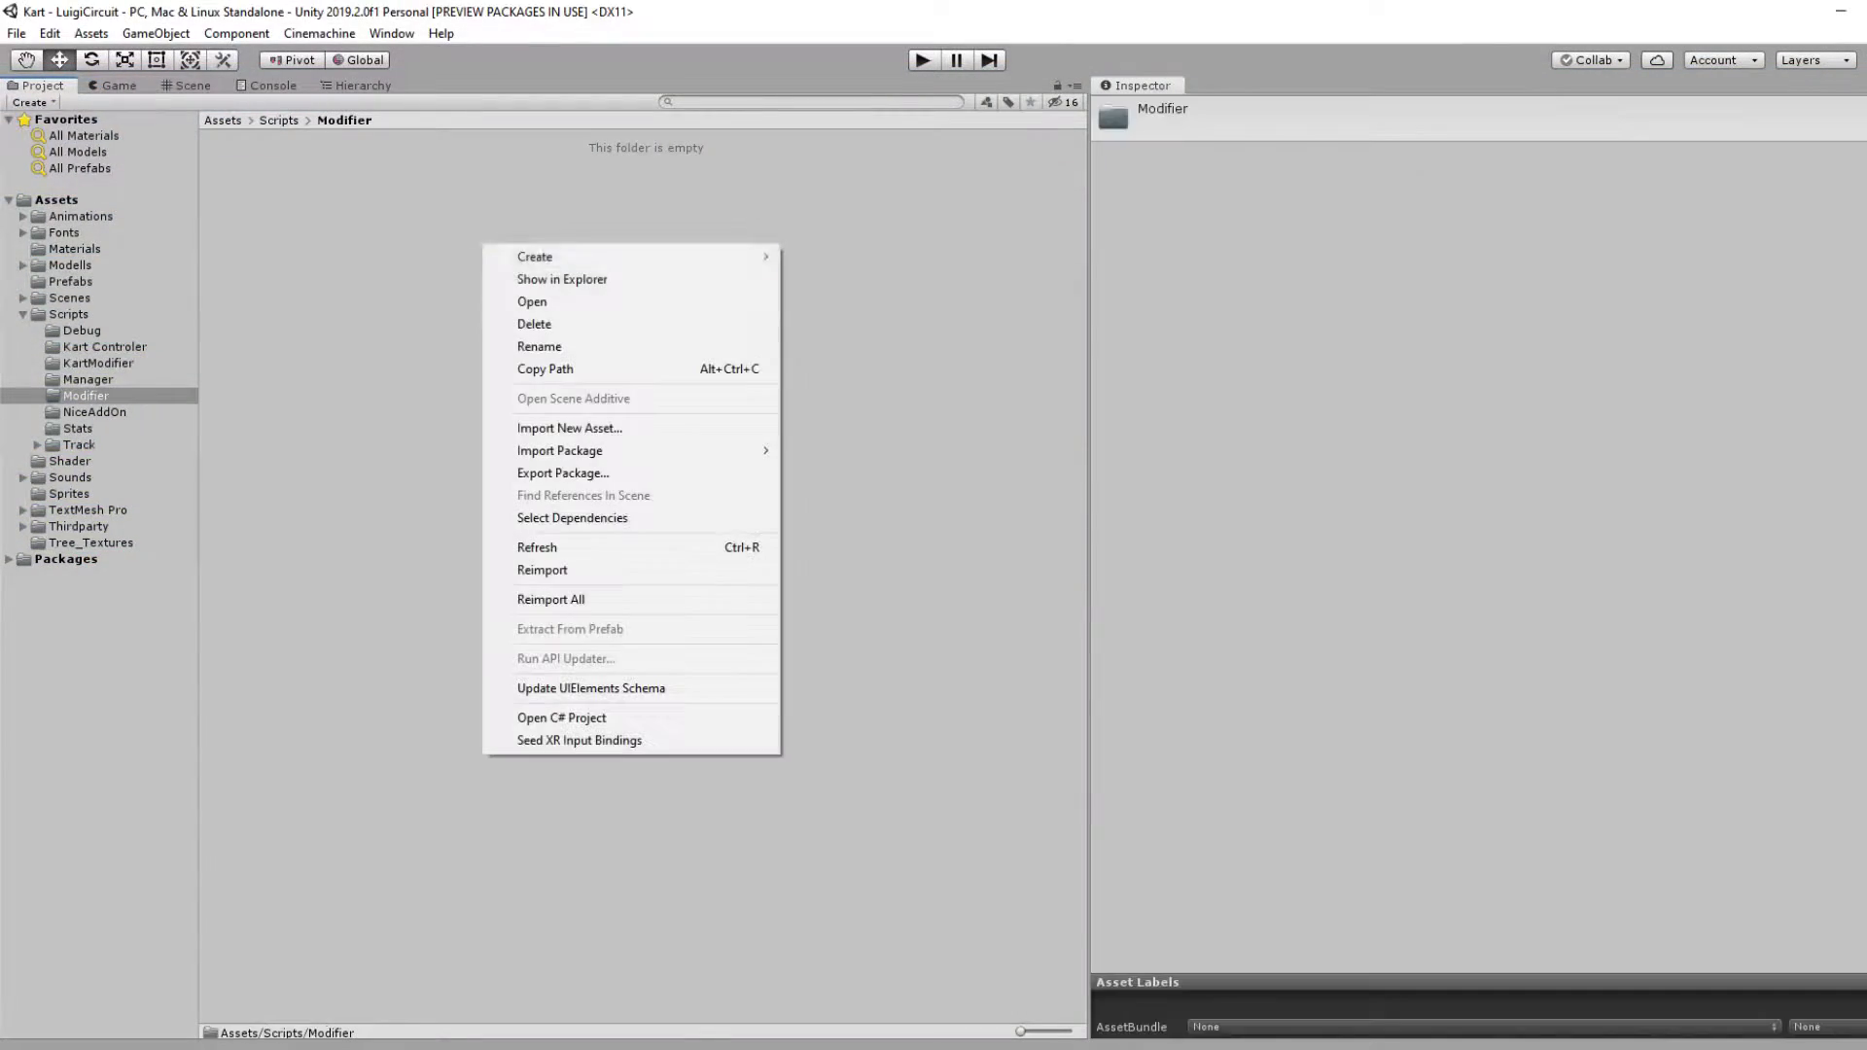
{"action": "mouse_move", "coordinate": [583, 256]}
{"action": "left_click", "coordinate": [844, 193]}
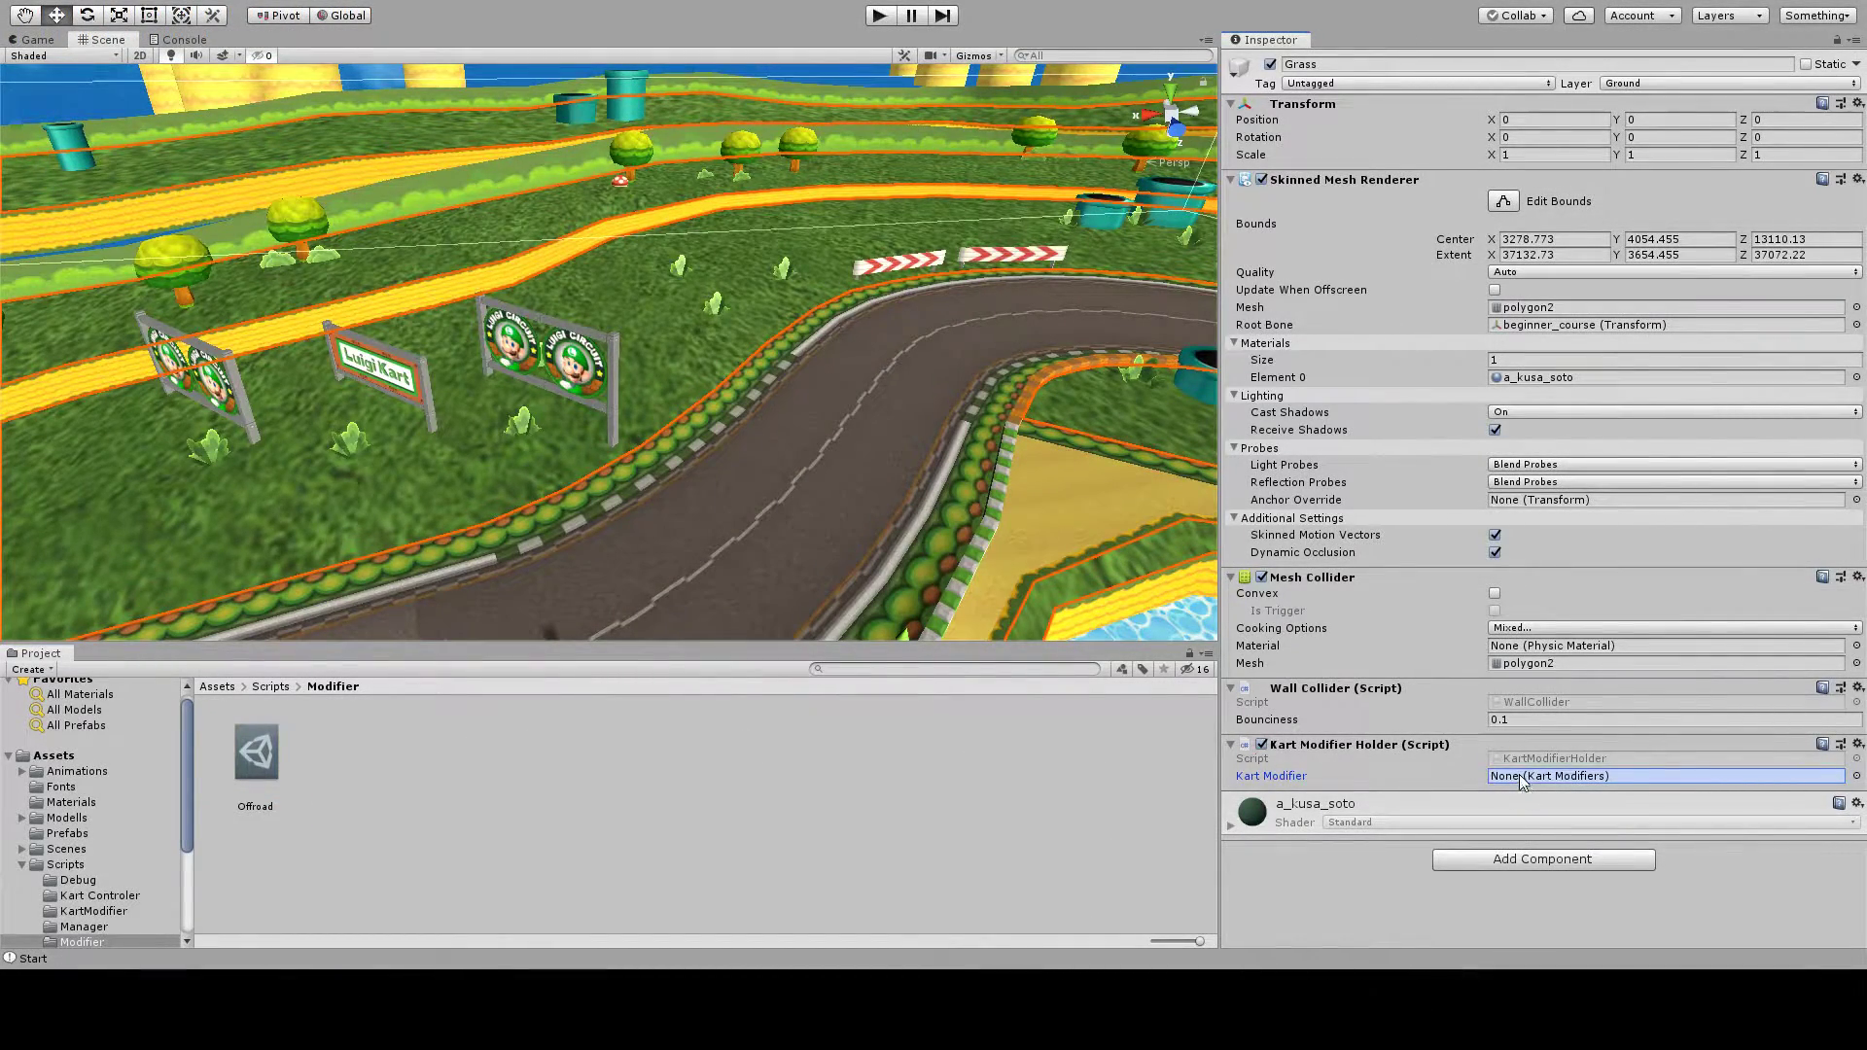
{"action": "key", "text": "ctrl+p"}
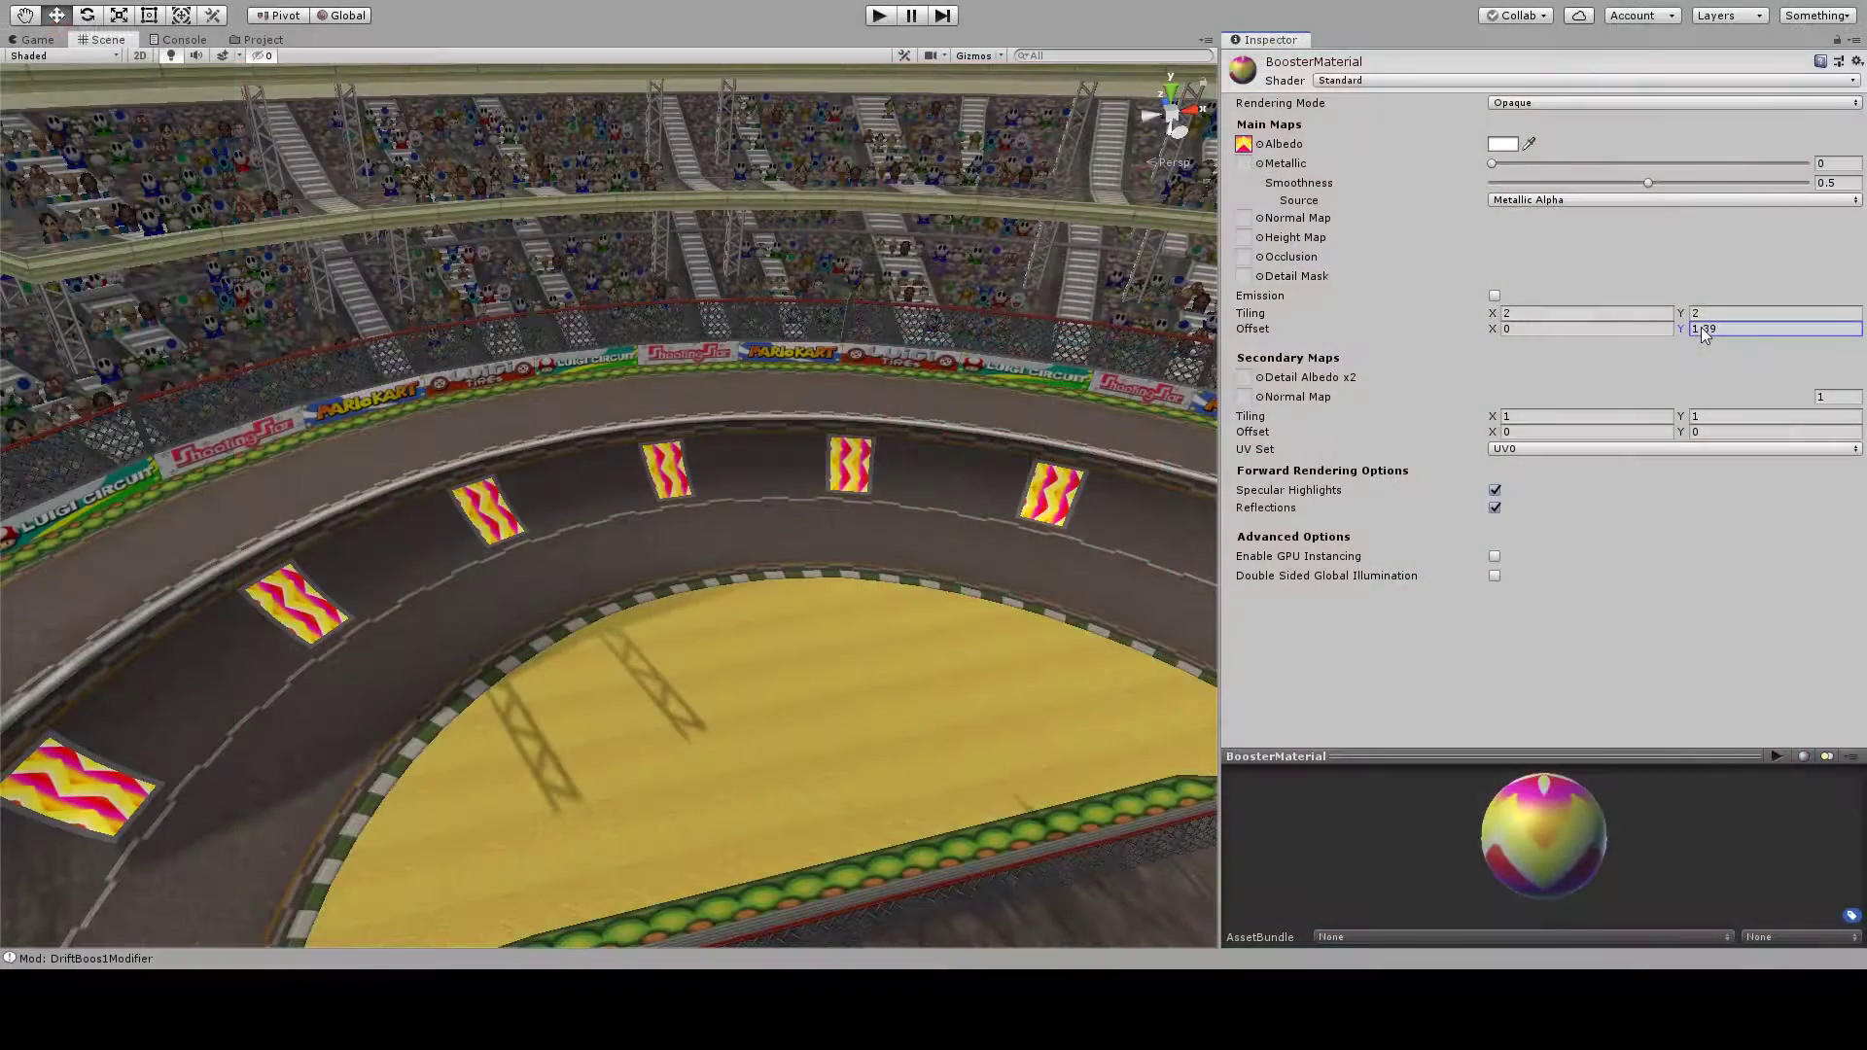
{"action": "left_click", "coordinate": [1701, 327]}
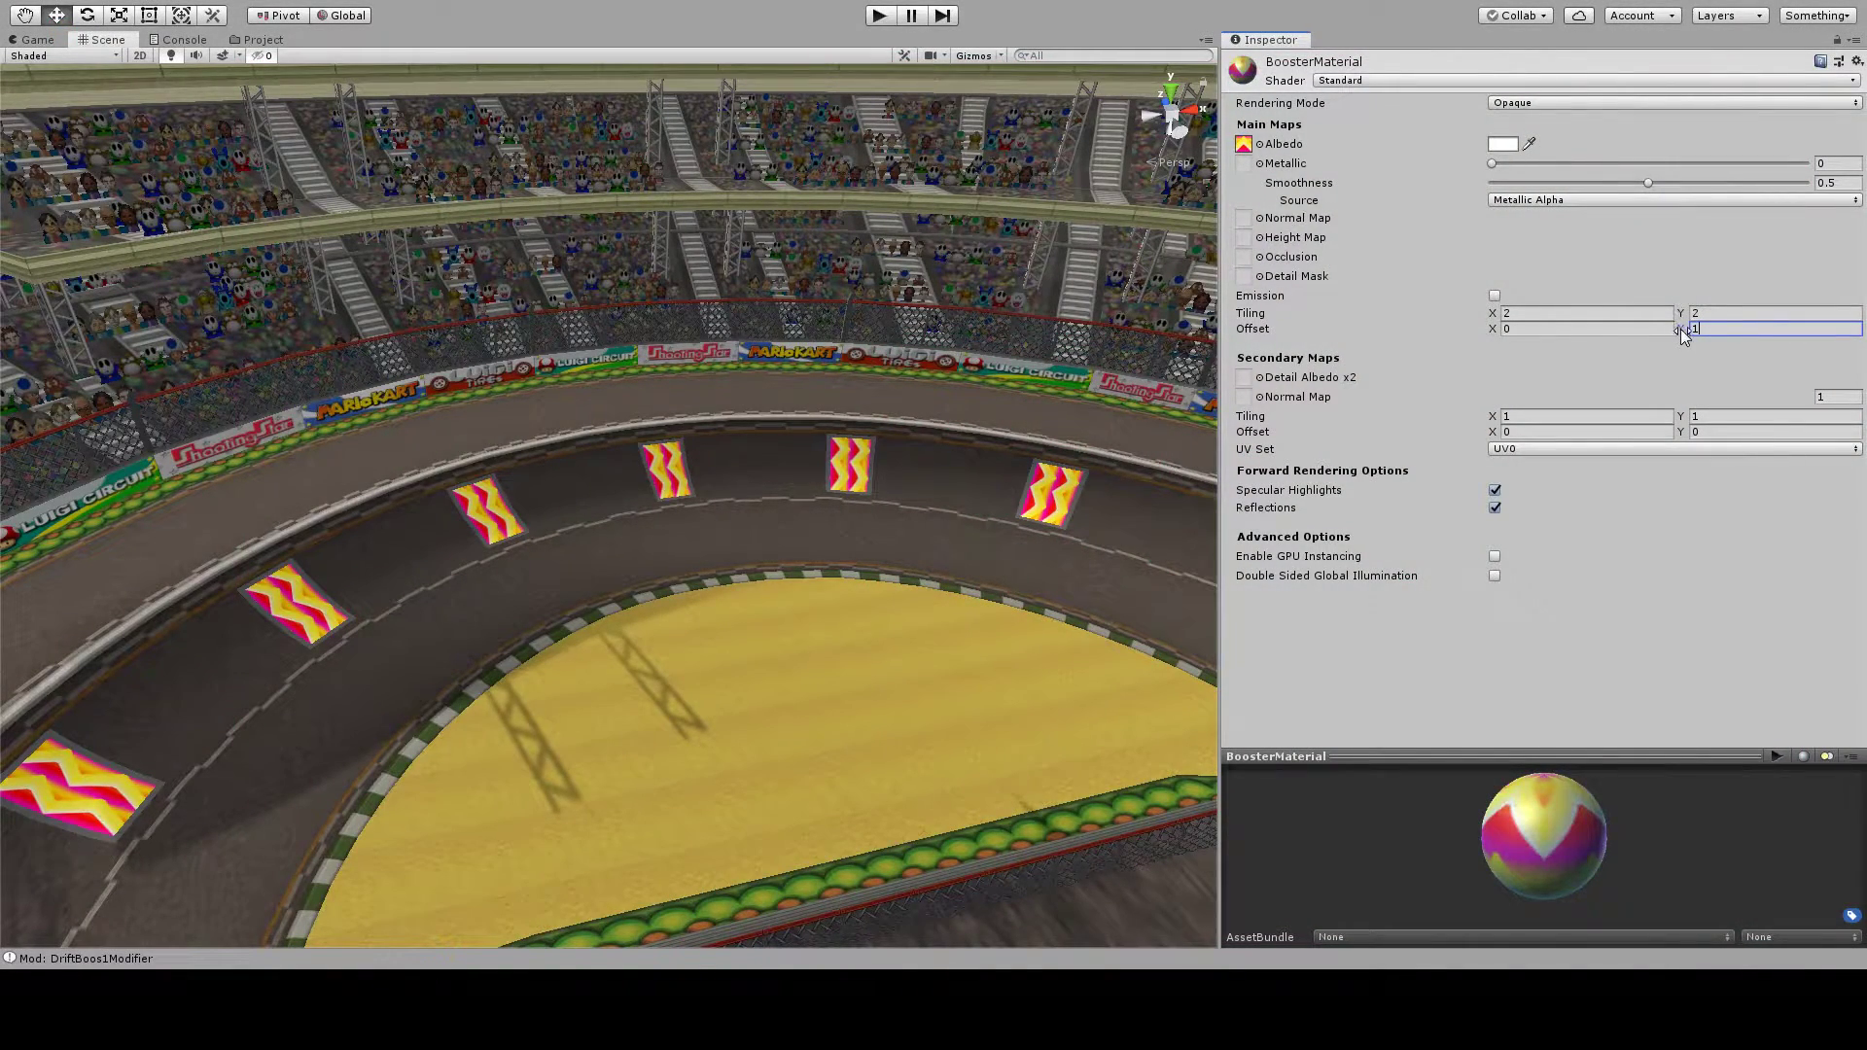
Set the BoosterMaterial texture Offset Y to -1.07 to shift the chevron pattern.
{"action": "left_click_drag", "start_coordinate": [1678, 328], "coordinate": [1317, 319]}
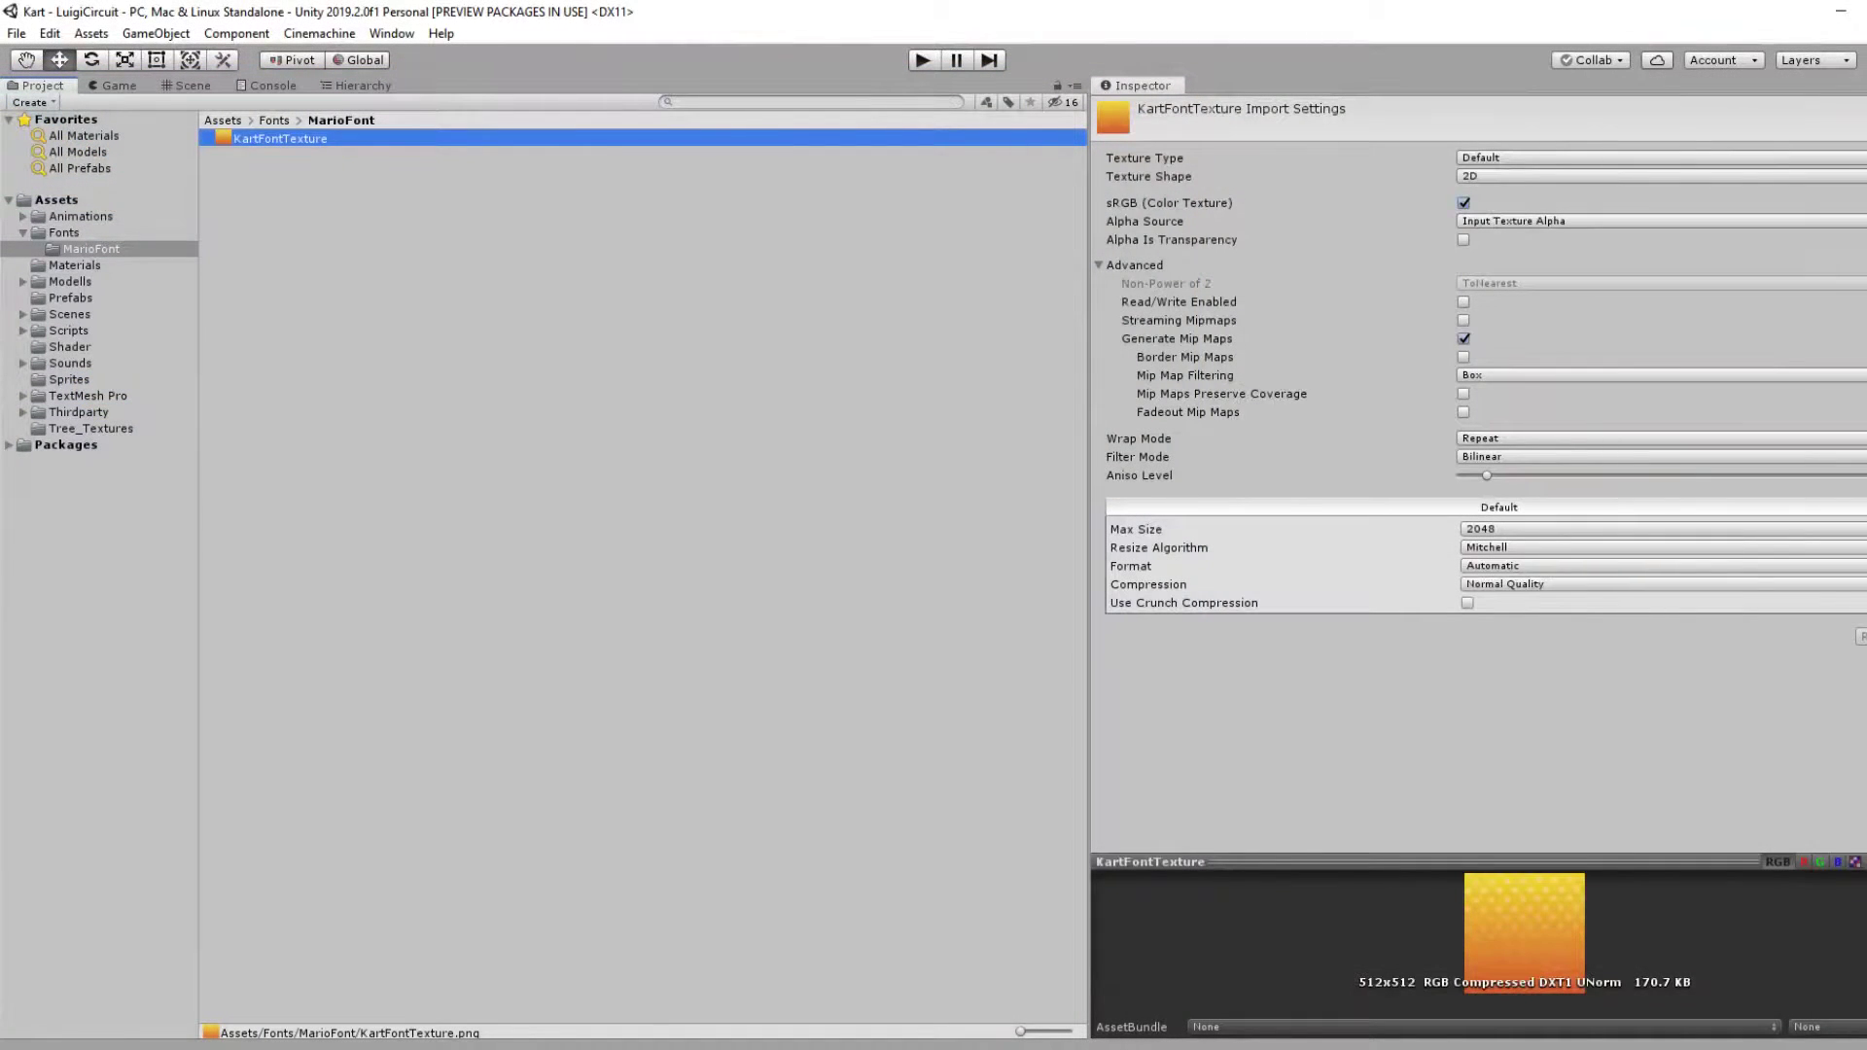
Open the TextMeshPro Font Asset Creator from the Window menu.
{"action": "left_click", "coordinate": [391, 33]}
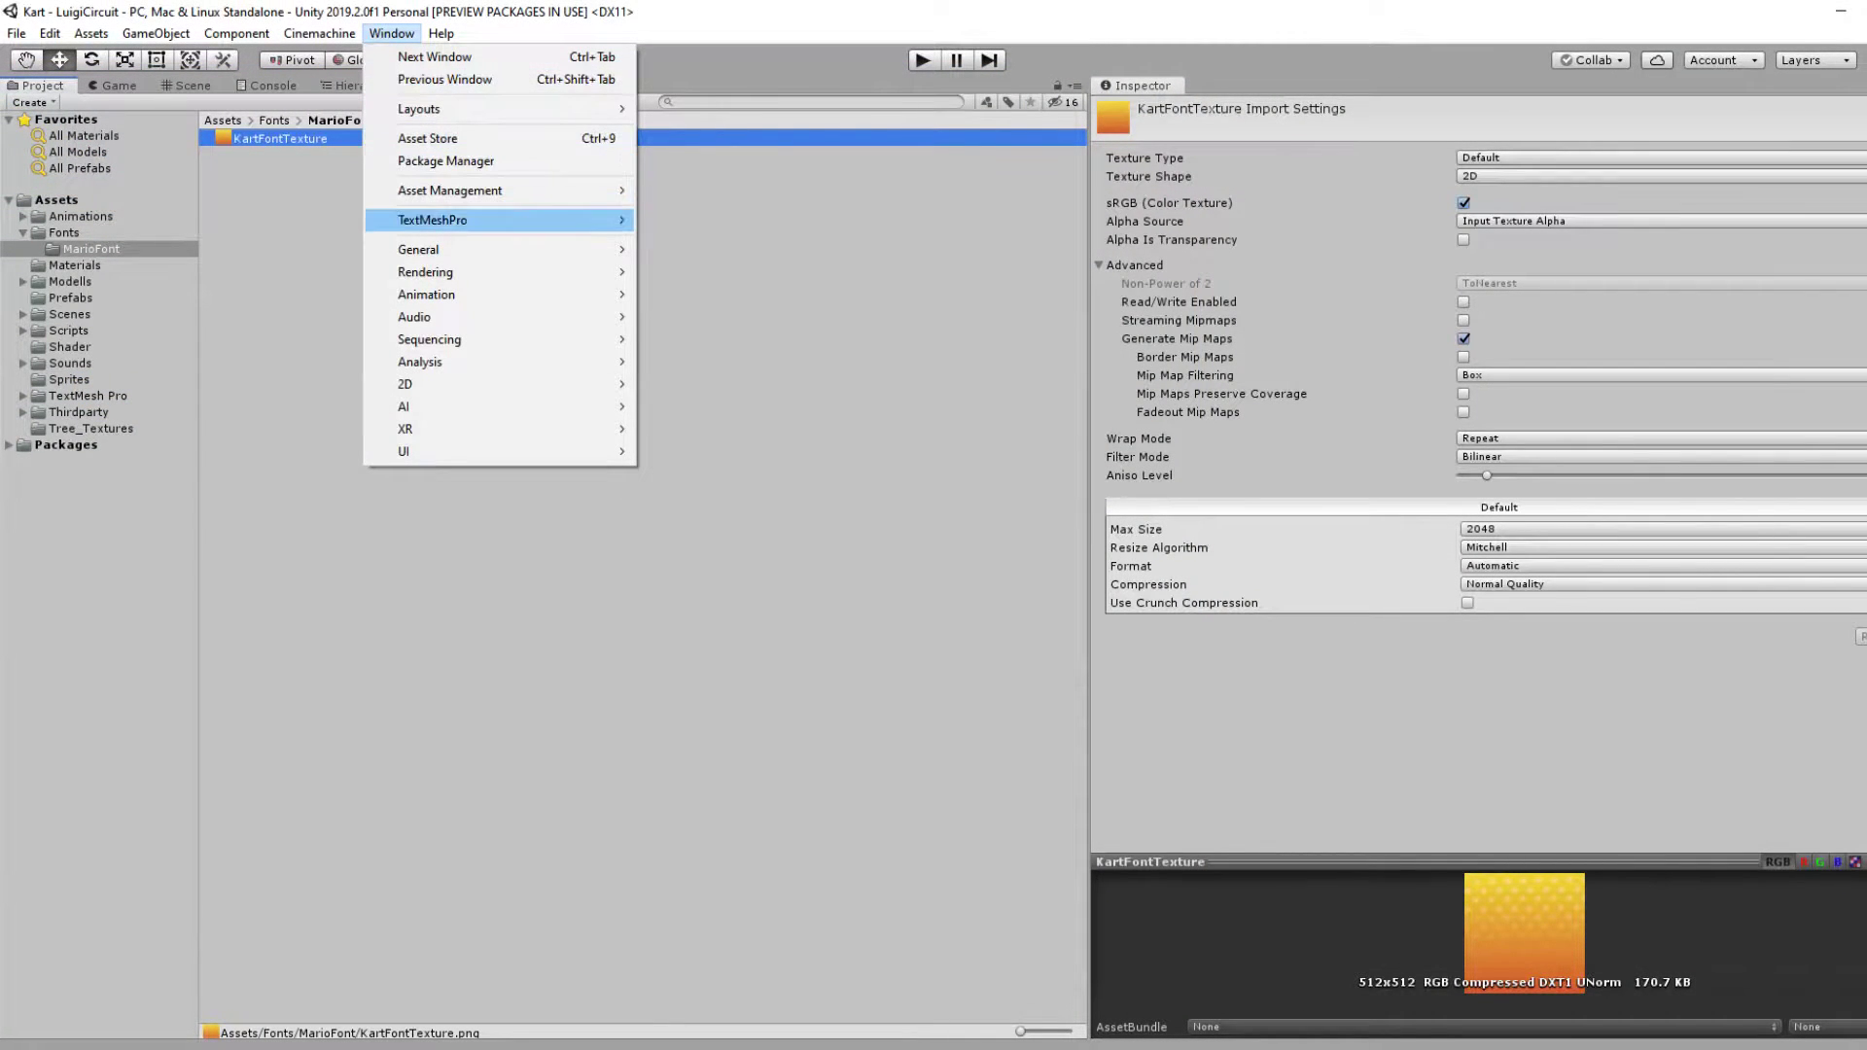
{"action": "mouse_move", "coordinate": [505, 220]}
{"action": "left_click", "coordinate": [715, 220]}
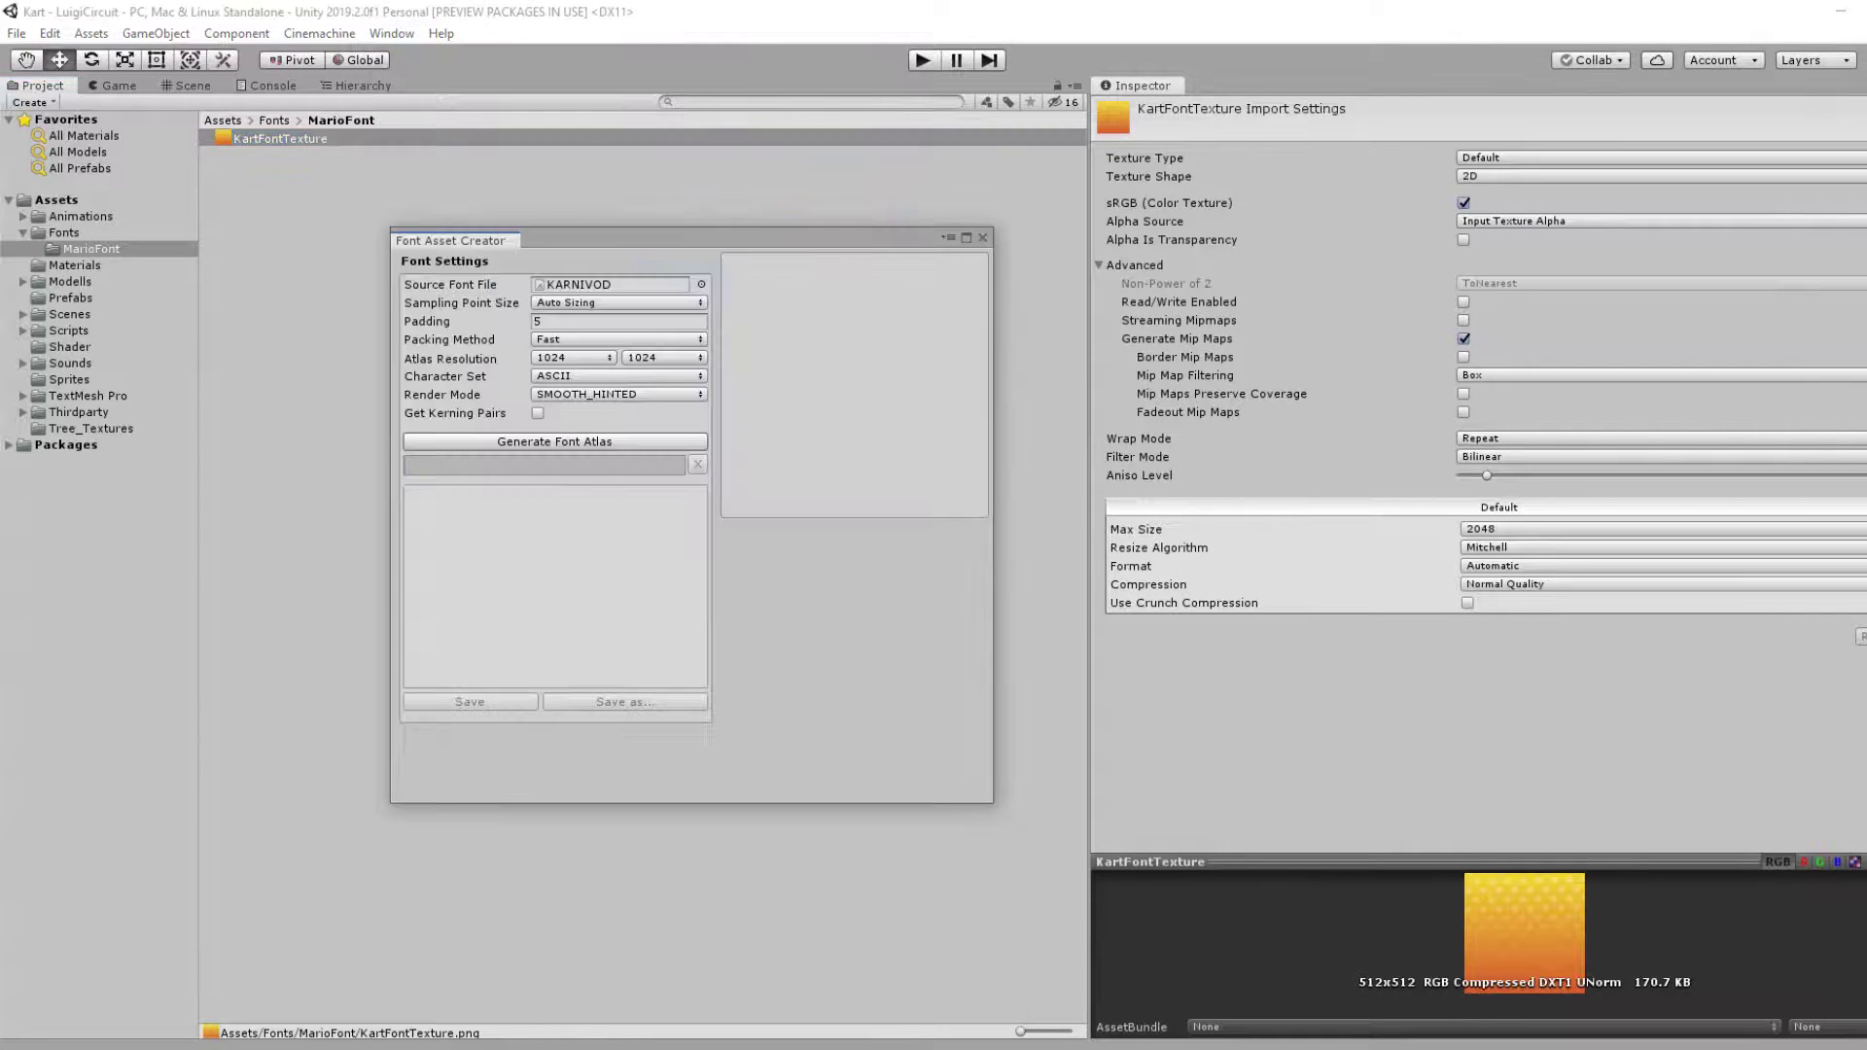